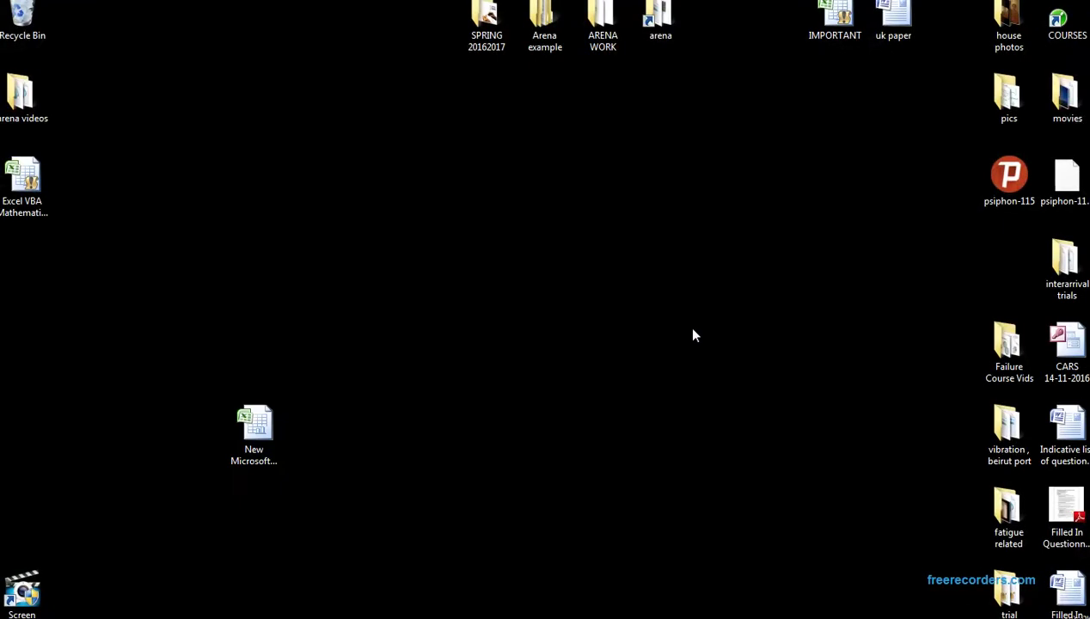
# Open the Excel VBA Mathematical Model workbook from its desktop icon
pyautogui.doubleClick(24, 203)
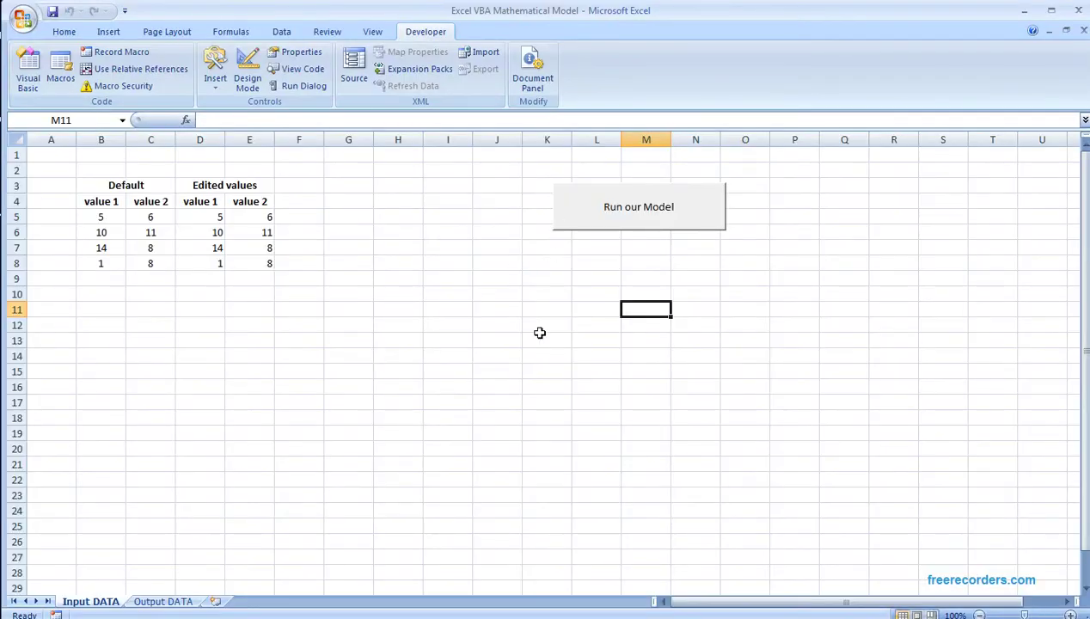
# View the OUTPUT button's code in the Visual Basic Editor, then save the workbook past the privacy warning
pyautogui.click(539, 332)
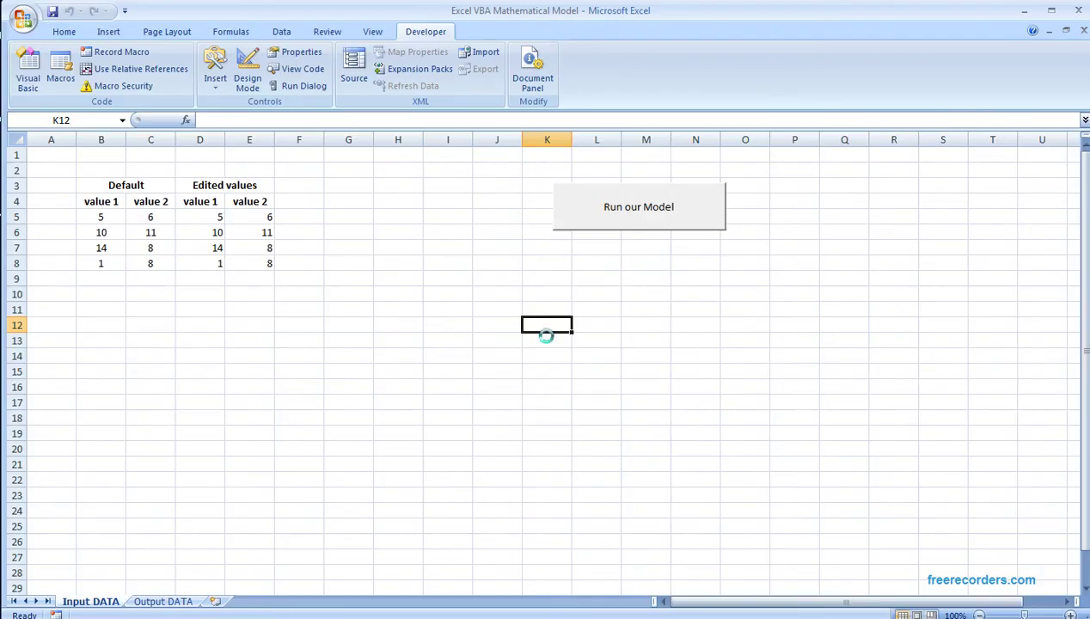
pyautogui.hotkey('alt', 'F11')
pyautogui.doubleClick(100, 181)
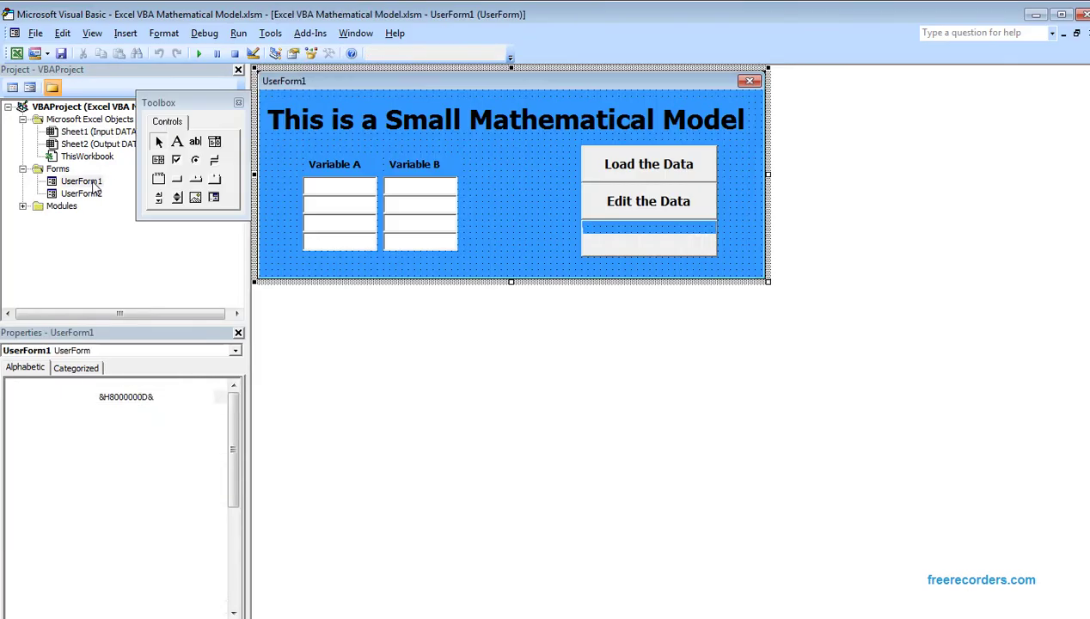
pyautogui.doubleClick(636, 250)
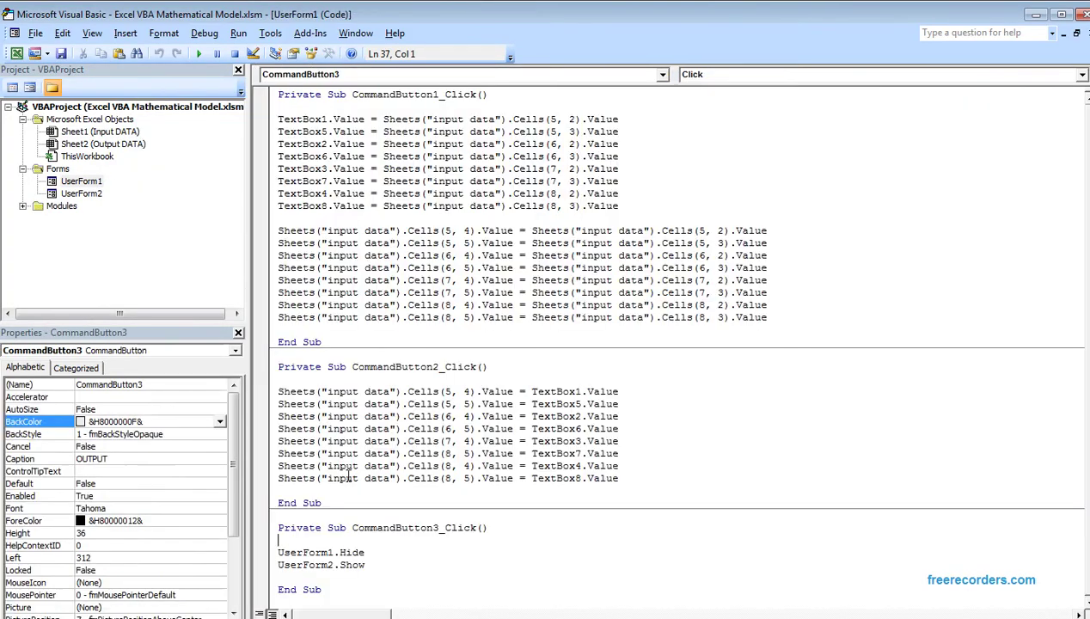
pyautogui.click(61, 53)
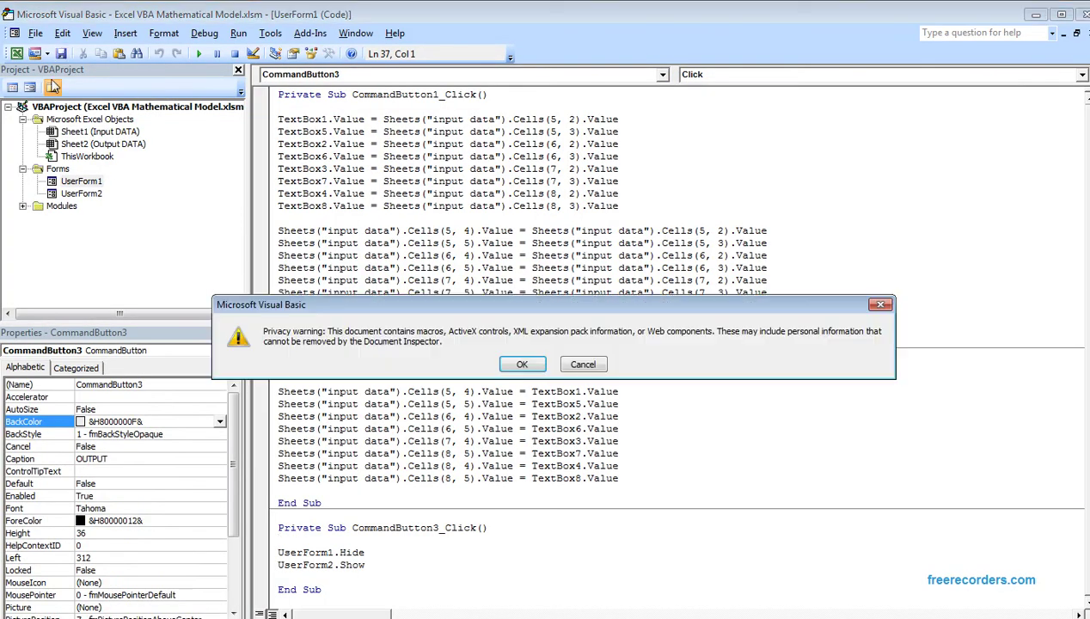
pyautogui.click(506, 360)
# Run the model, load the data and confirm the Results Form's ADD box is empty, then return to the editor
pyautogui.click(1077, 15)
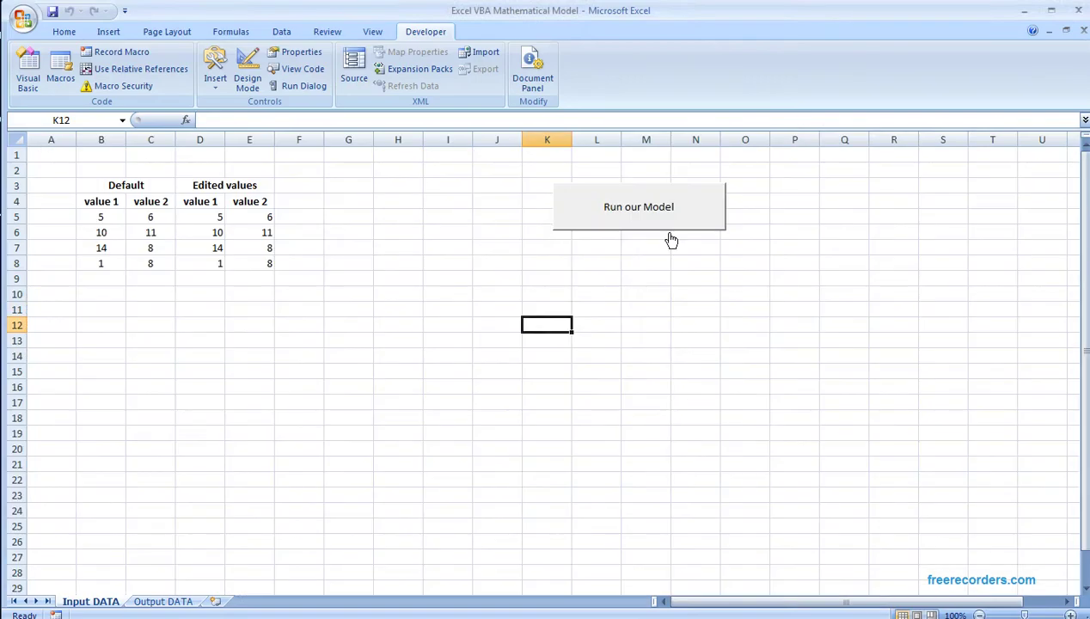
pyautogui.click(669, 235)
pyautogui.click(655, 307)
pyautogui.click(658, 341)
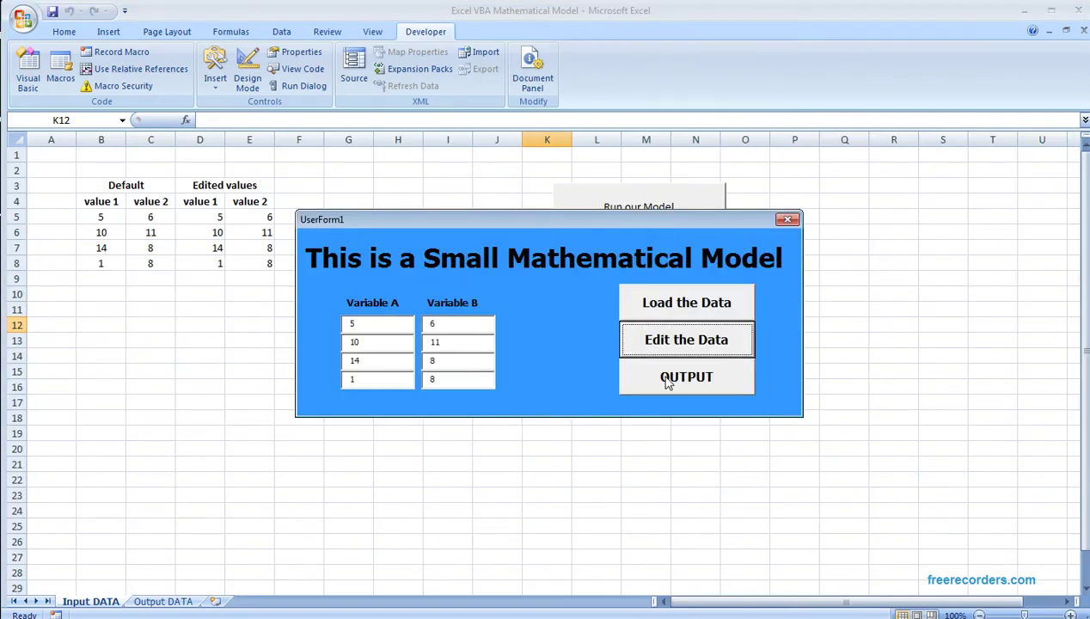
pyautogui.click(663, 380)
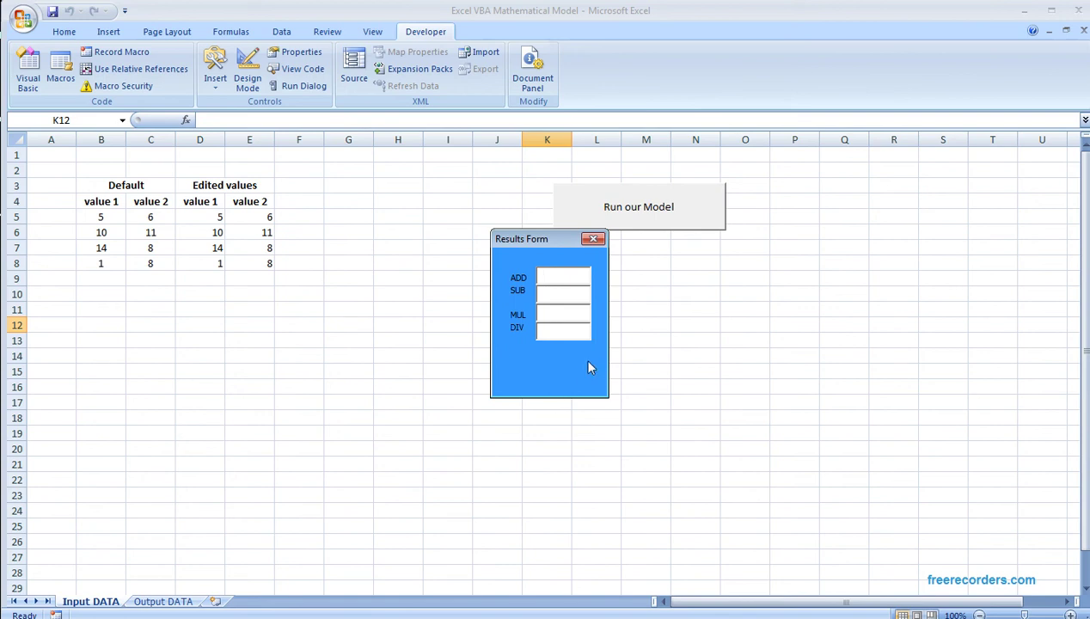
pyautogui.click(593, 239)
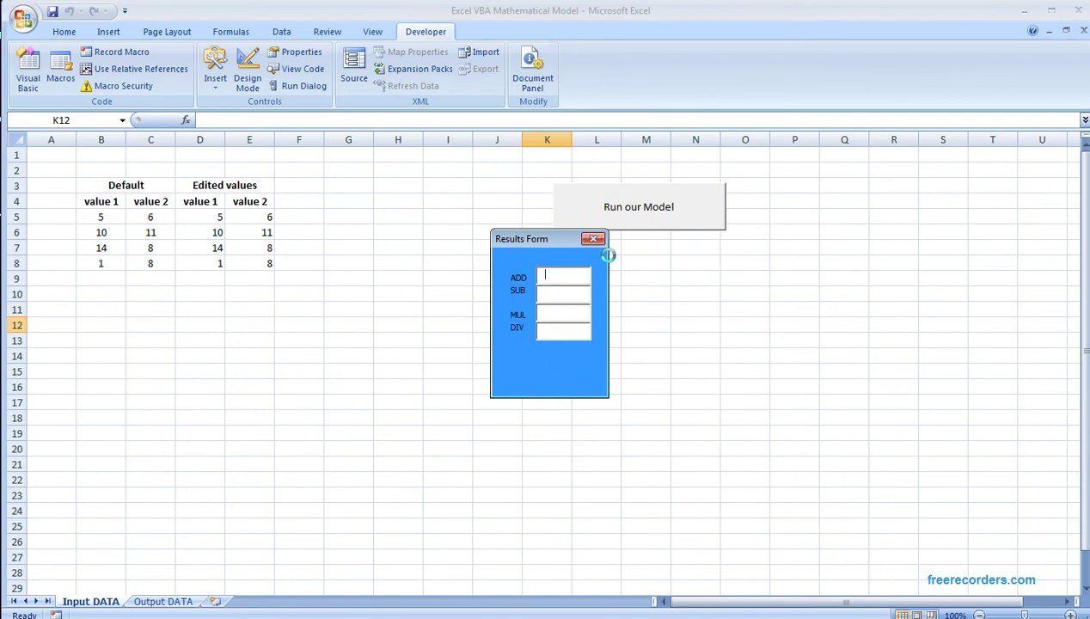
pyautogui.click(625, 295)
pyautogui.hotkey('alt', 'F11')
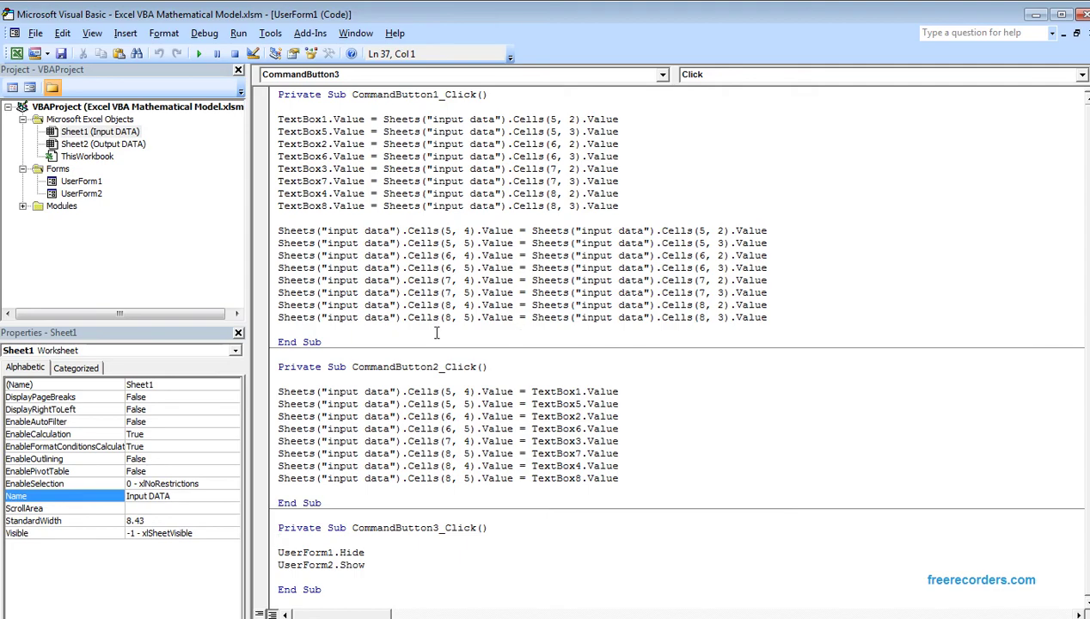
# Draw a new CommandButton below the Results Form's result boxes and caption it 'GO BACK'
pyautogui.doubleClick(81, 194)
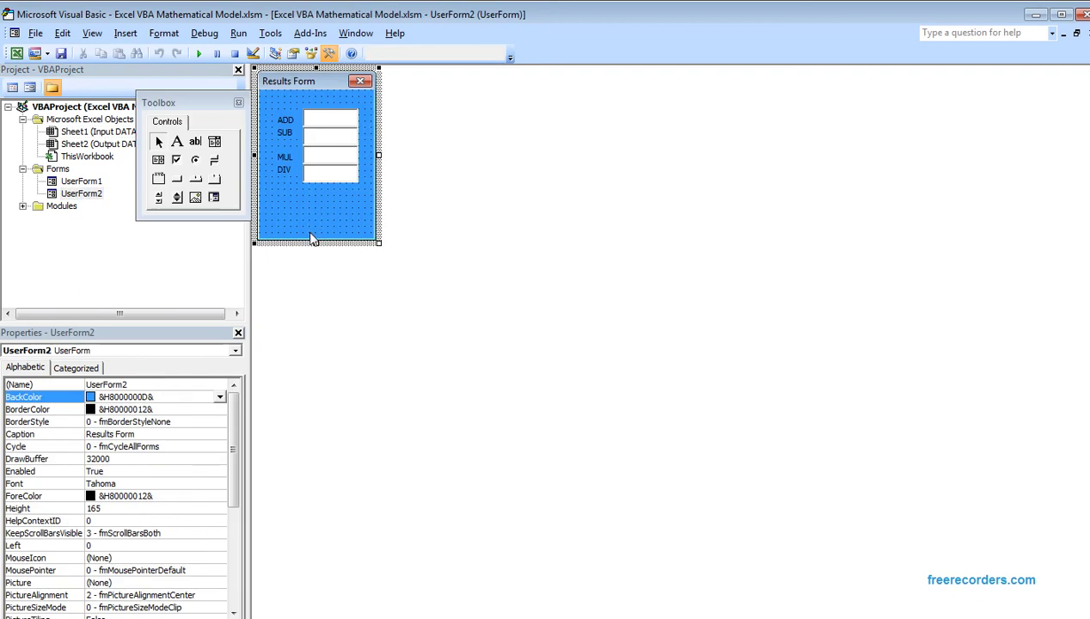
pyautogui.click(177, 179)
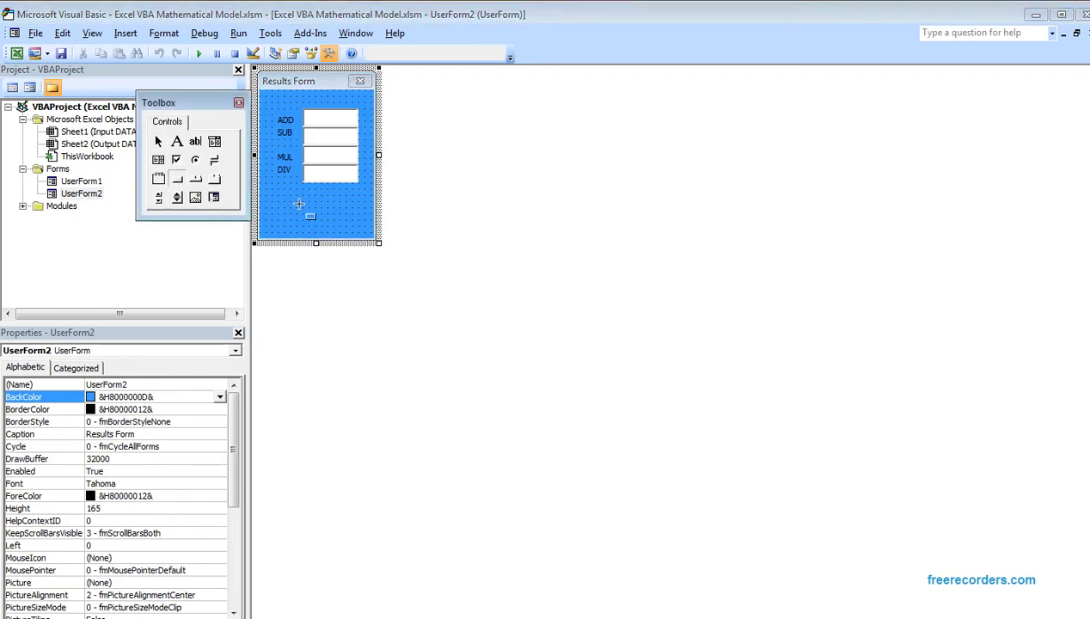
pyautogui.moveTo(272, 197); pyautogui.dragTo(362, 229)
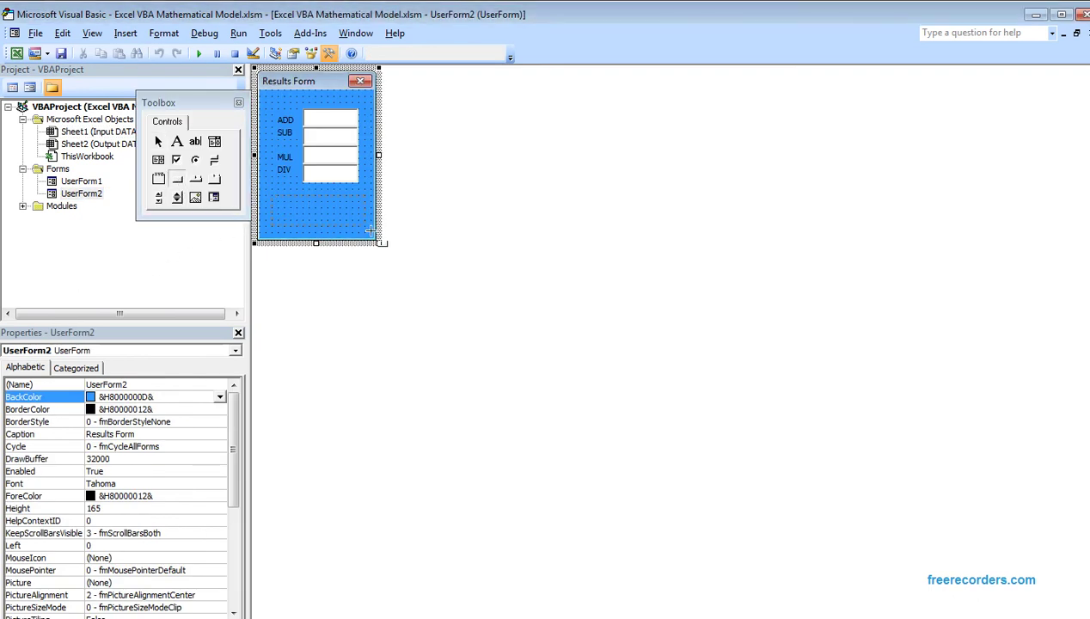
pyautogui.hotkey('ctrl', 'Tab')
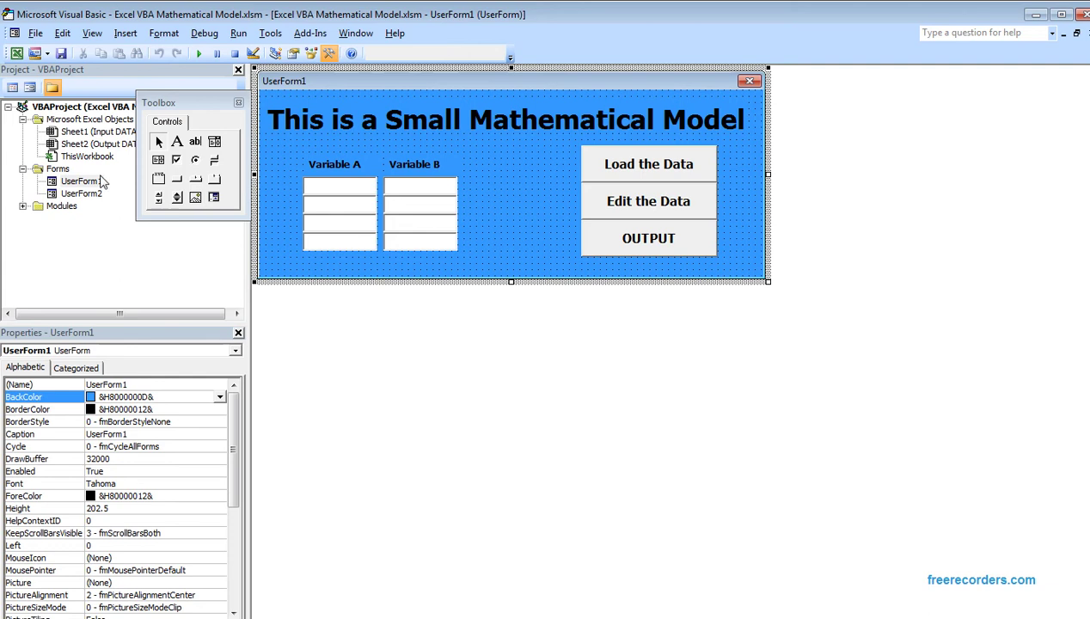
pyautogui.doubleClick(95, 195)
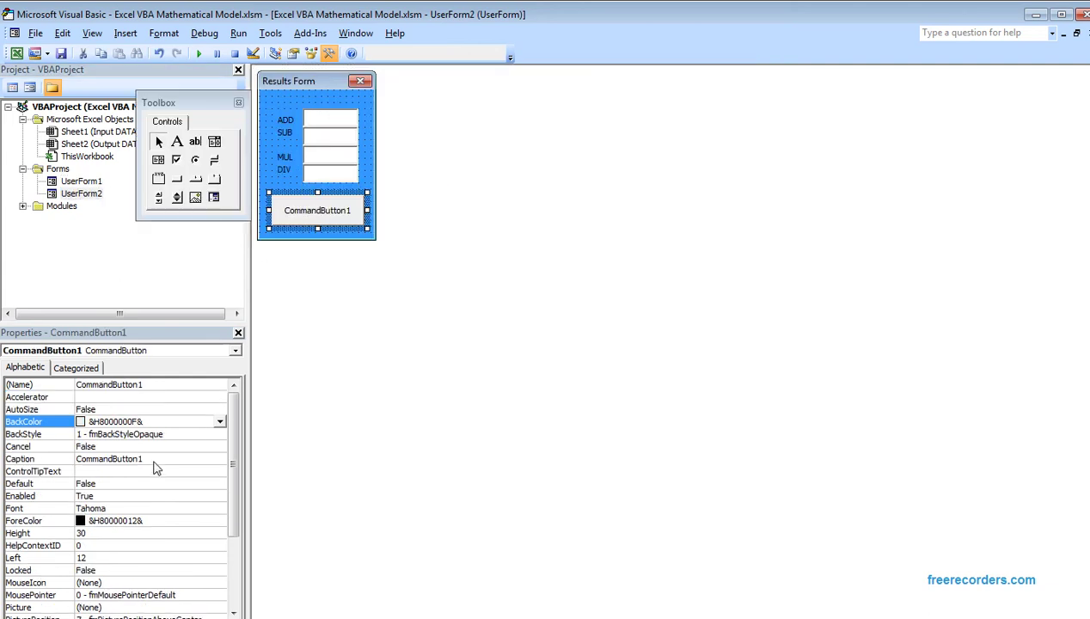
pyautogui.moveTo(151, 459); pyautogui.dragTo(75, 459)
pyautogui.write('GO B')
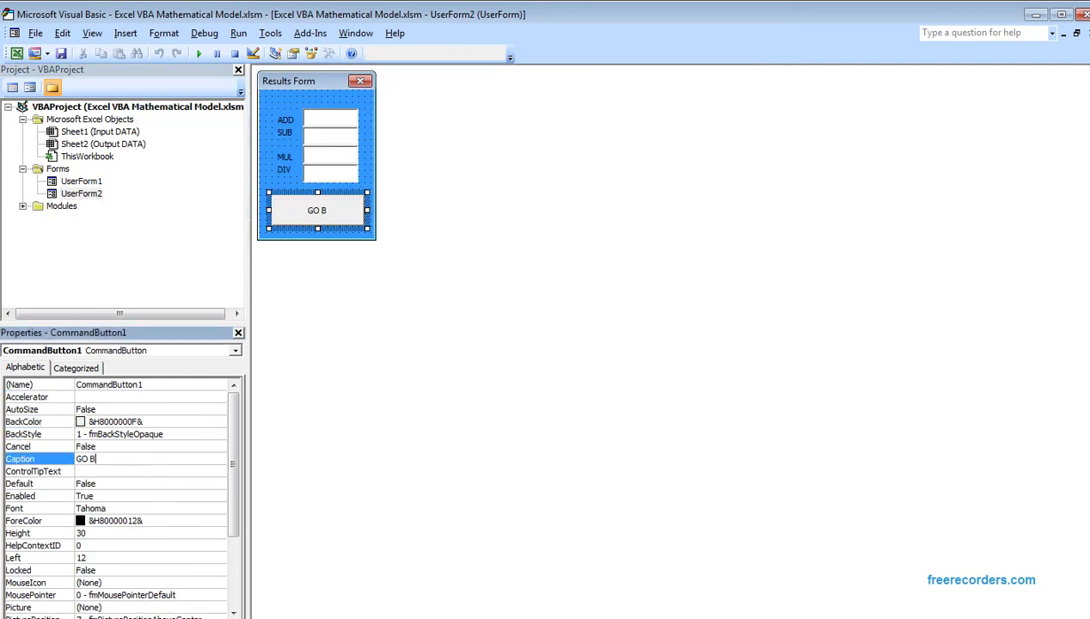
pyautogui.write('ACK')
pyautogui.click(293, 234)
pyautogui.click(298, 222)
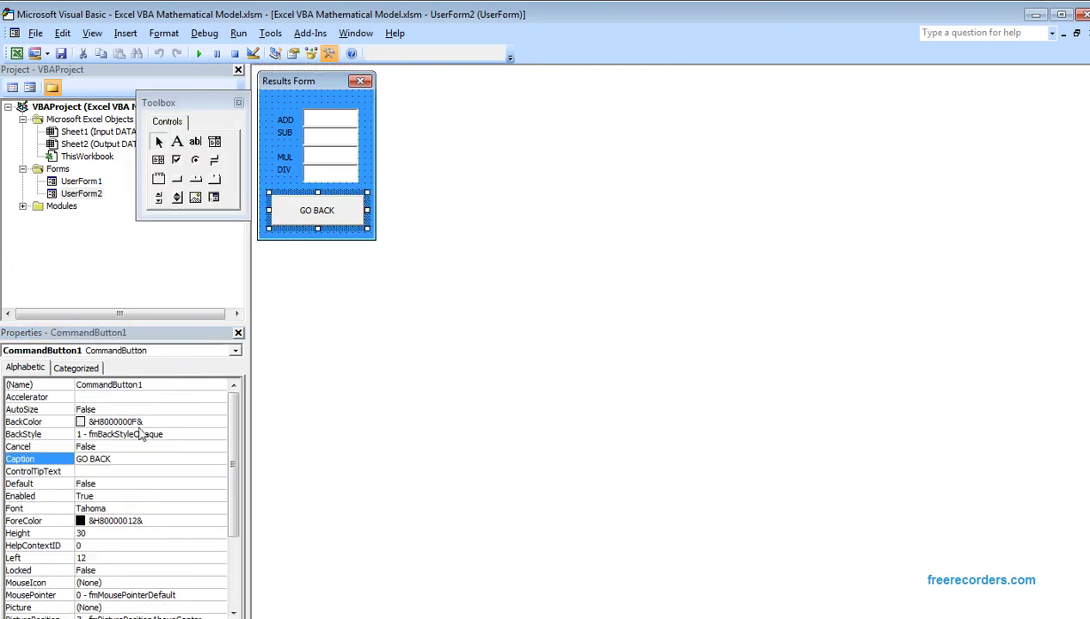
# Give GO BACK a bold 16-point Tahoma font and make the Results Form slightly shorter
pyautogui.click(161, 523)
pyautogui.click(221, 523)
pyautogui.click(221, 523)
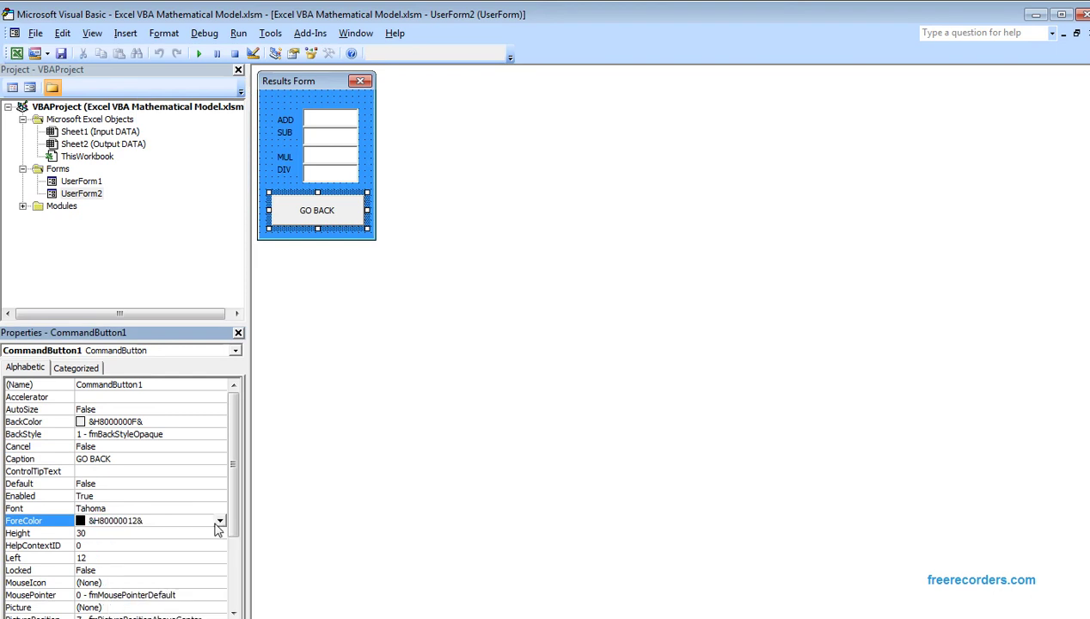
pyautogui.click(218, 510)
pyautogui.click(220, 511)
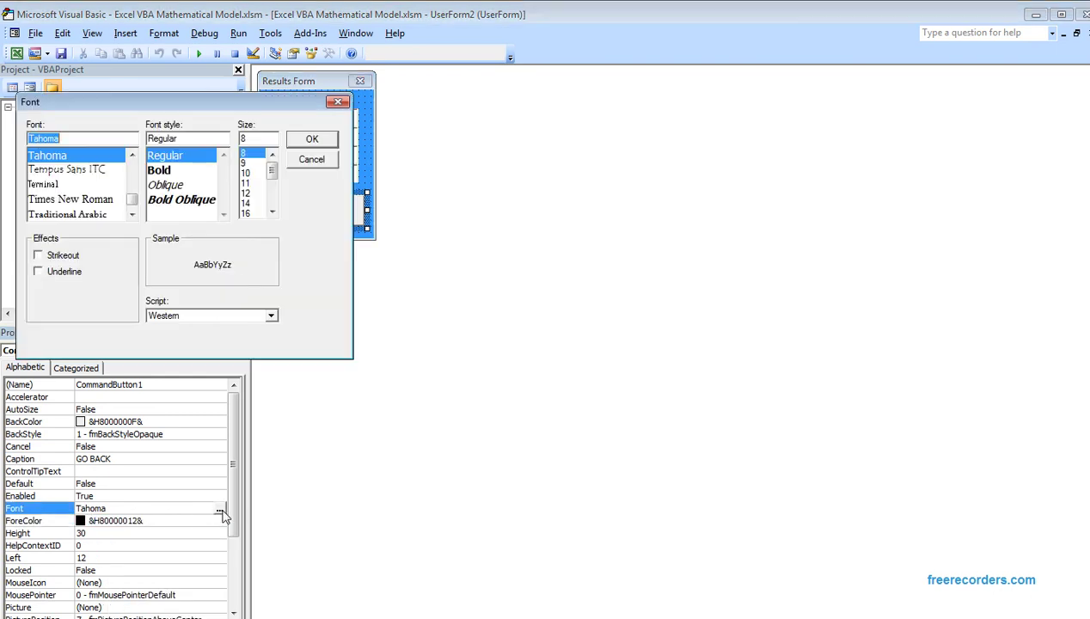
pyautogui.click(256, 213)
pyautogui.click(171, 172)
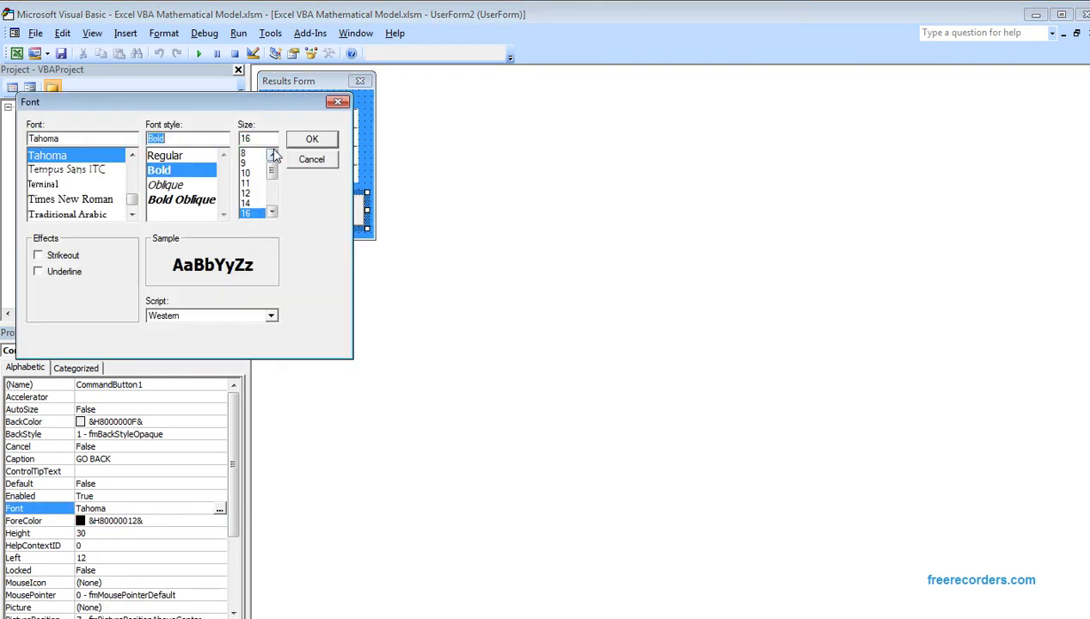
pyautogui.click(313, 140)
pyautogui.click(298, 246)
pyautogui.click(298, 240)
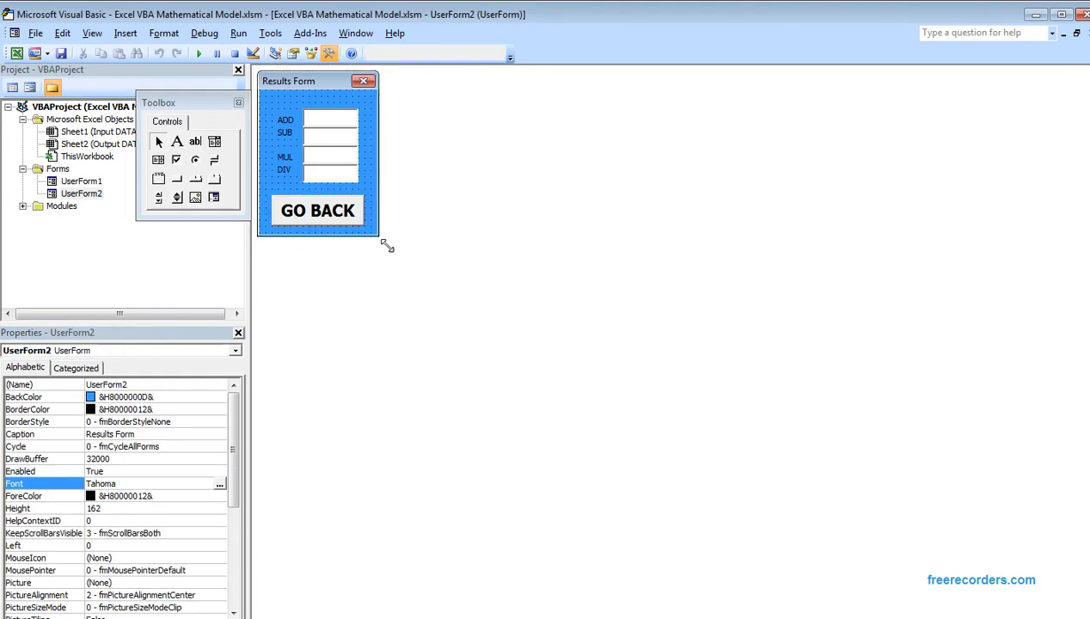
pyautogui.moveTo(384, 249); pyautogui.dragTo(388, 248)
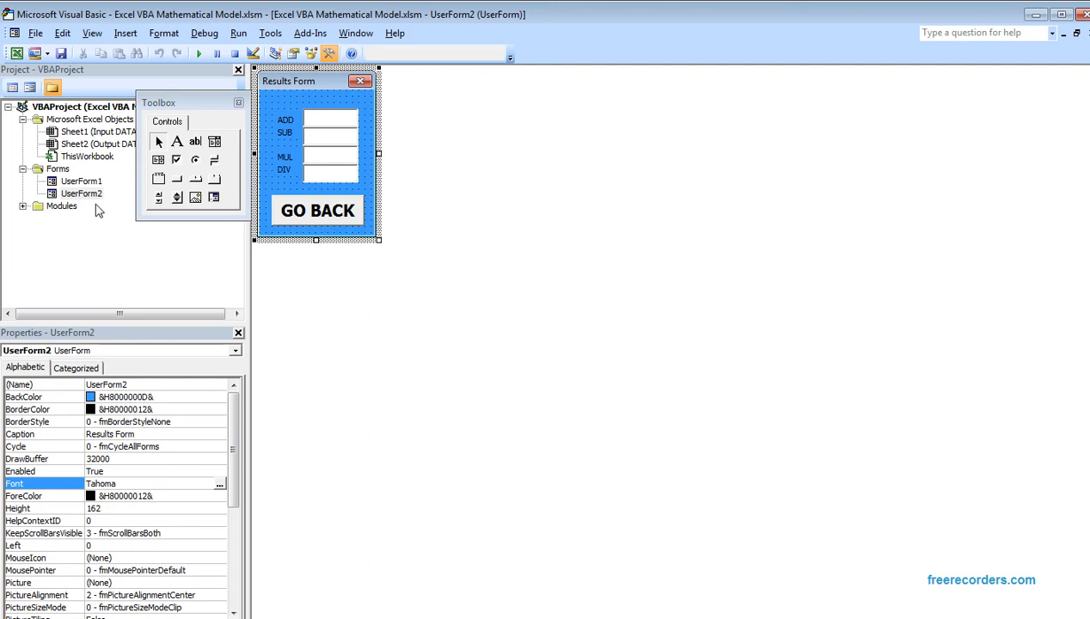
# In CommandButton3_Click, start a new line 'userform2.TextBox1.Value =' below UserForm2.Show
pyautogui.doubleClick(86, 182)
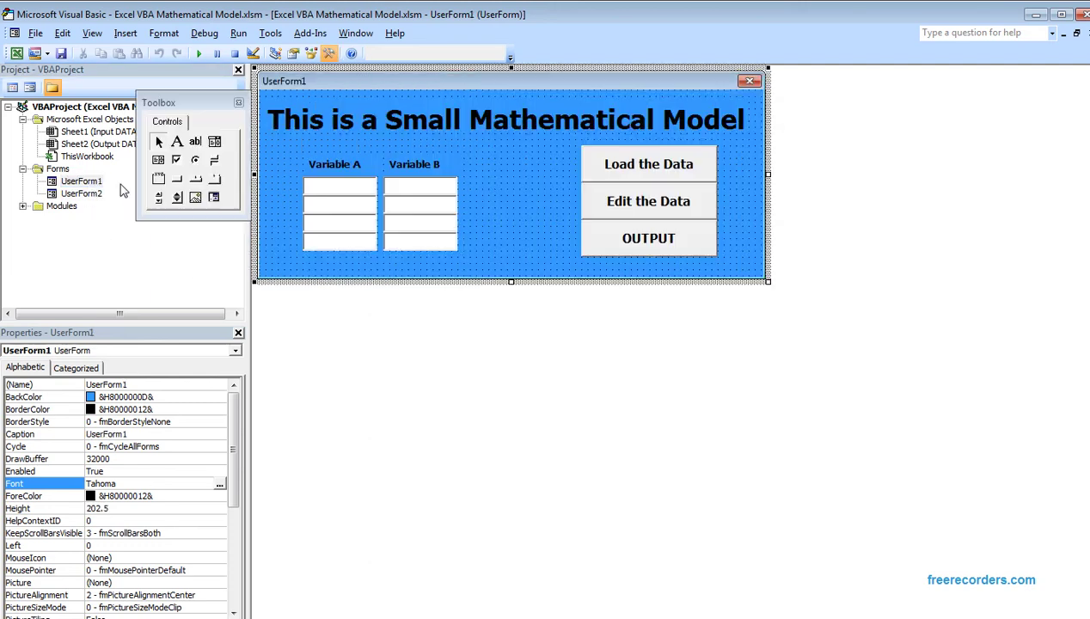
pyautogui.doubleClick(672, 234)
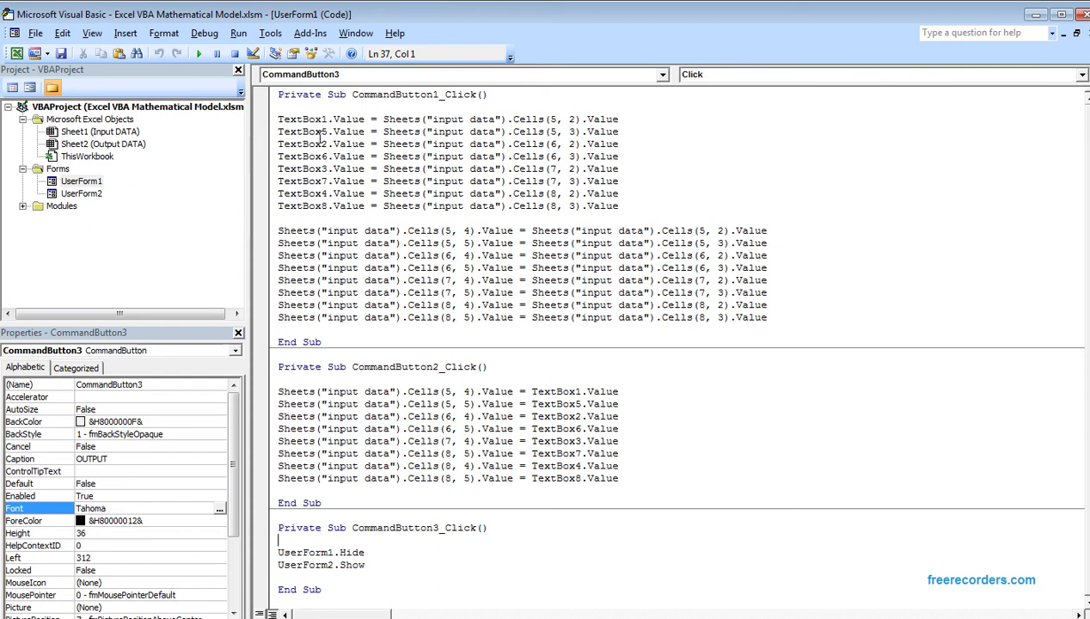
pyautogui.moveTo(279, 121); pyautogui.dragTo(362, 121)
pyautogui.hotkey('ctrl', 'c')
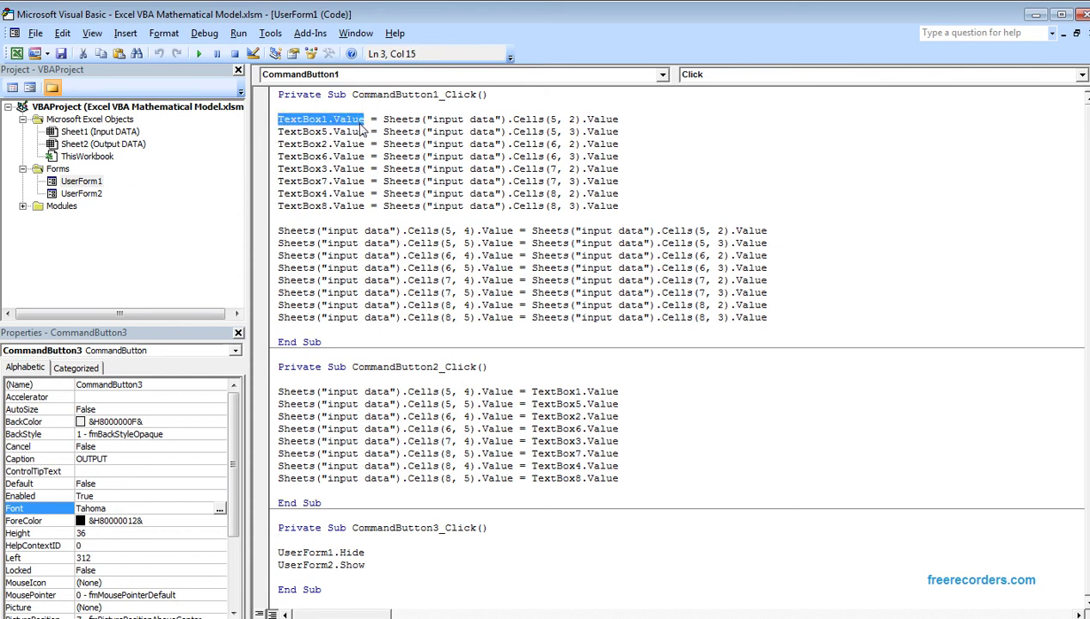
pyautogui.rightClick(361, 128)
pyautogui.click(397, 149)
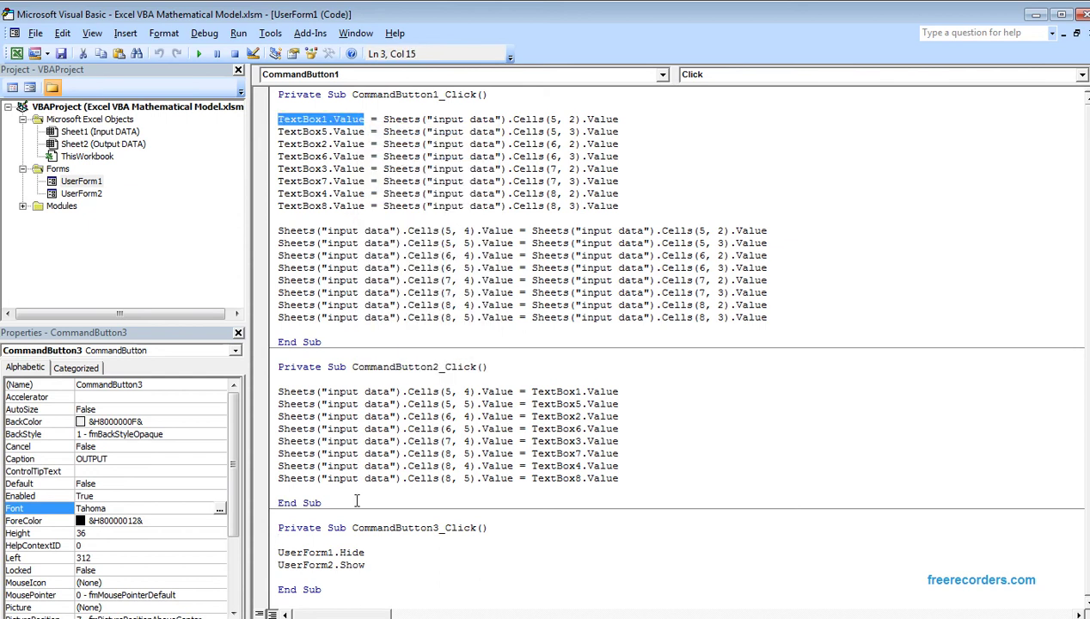
pyautogui.click(320, 579)
pyautogui.press('Return')
pyautogui.press('Return')
pyautogui.press('Return')
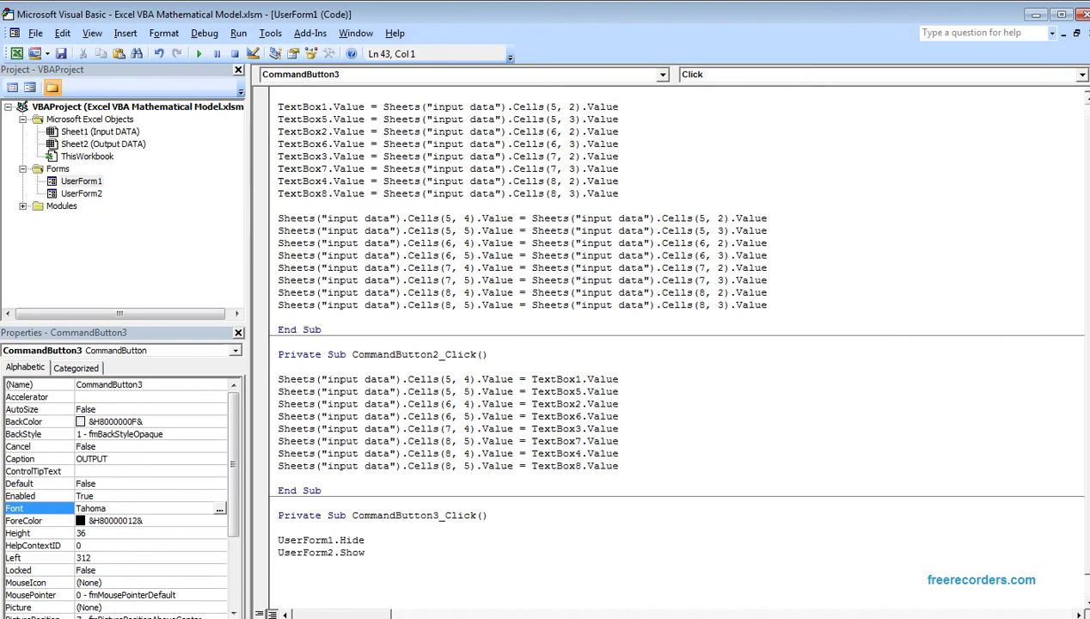
pyautogui.hotkey('ctrl', 'v')
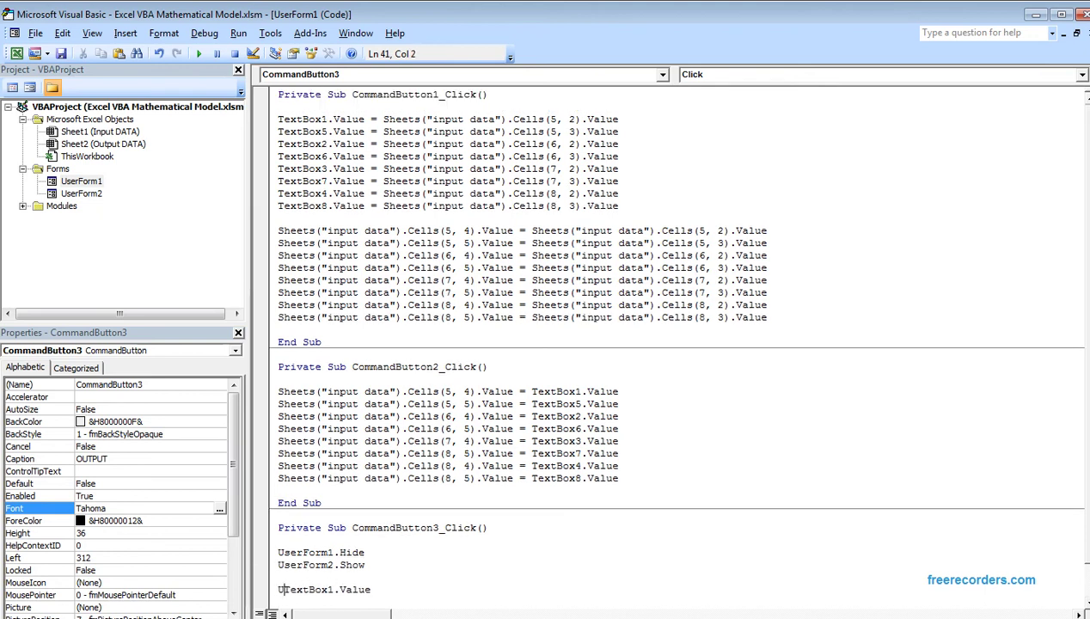
pyautogui.write('USER')
pyautogui.press('BackSpace')
pyautogui.press('BackSpace')
pyautogui.press('BackSpace')
pyautogui.press('BackSpace')
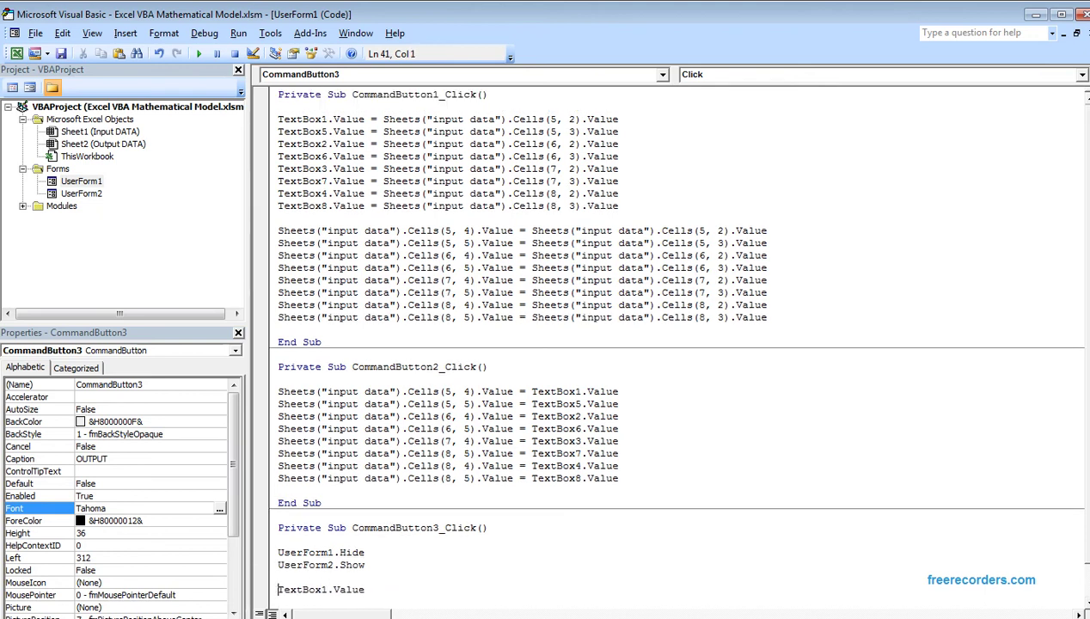
pyautogui.write('user')
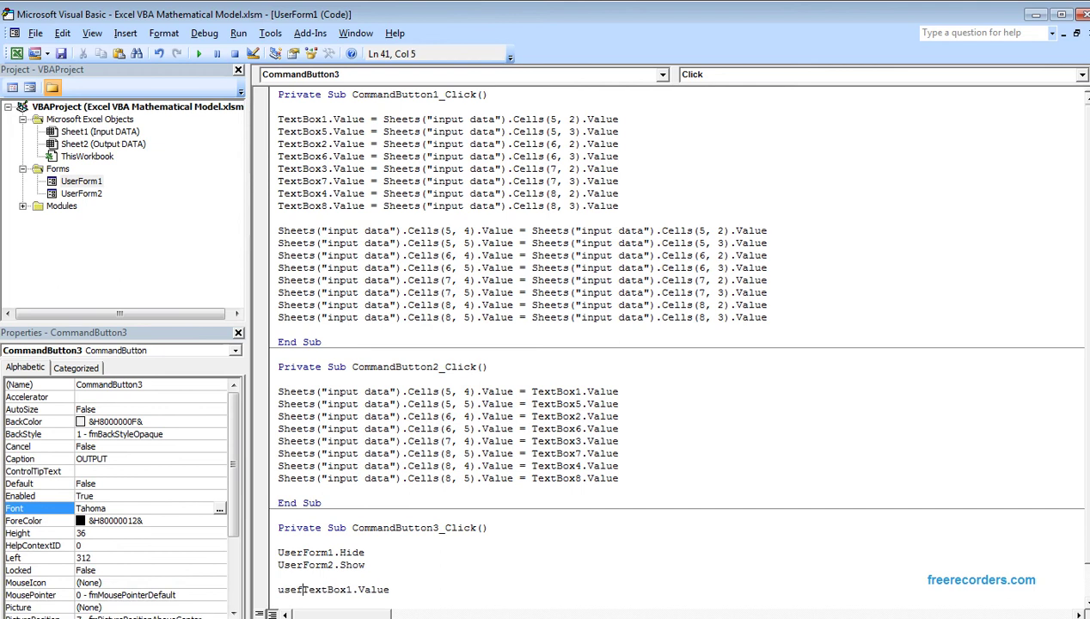
pyautogui.write('form2.')
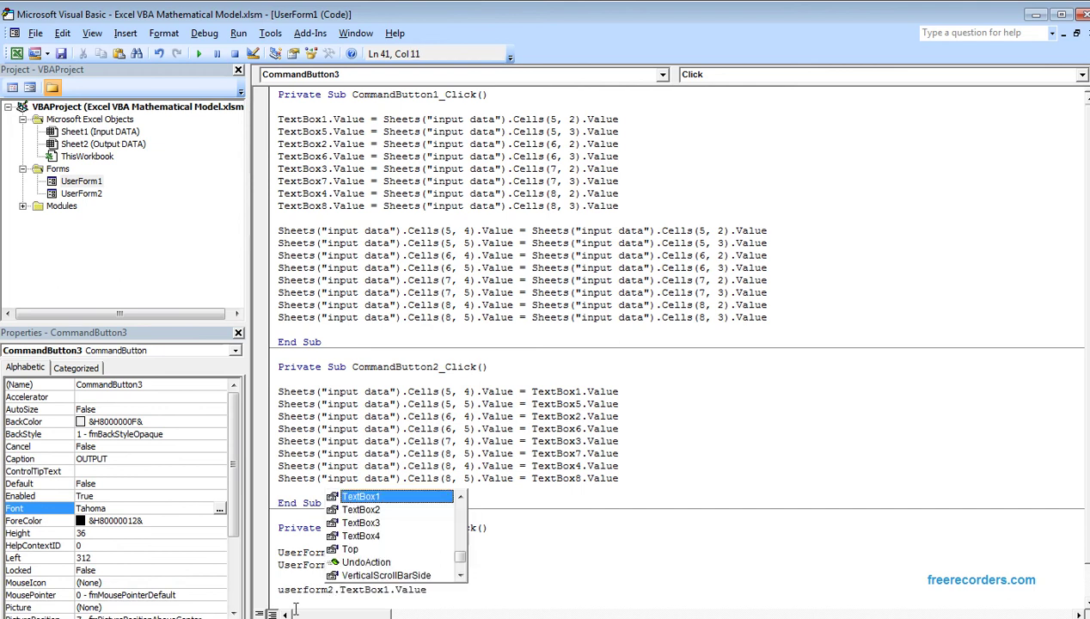
pyautogui.press('End')
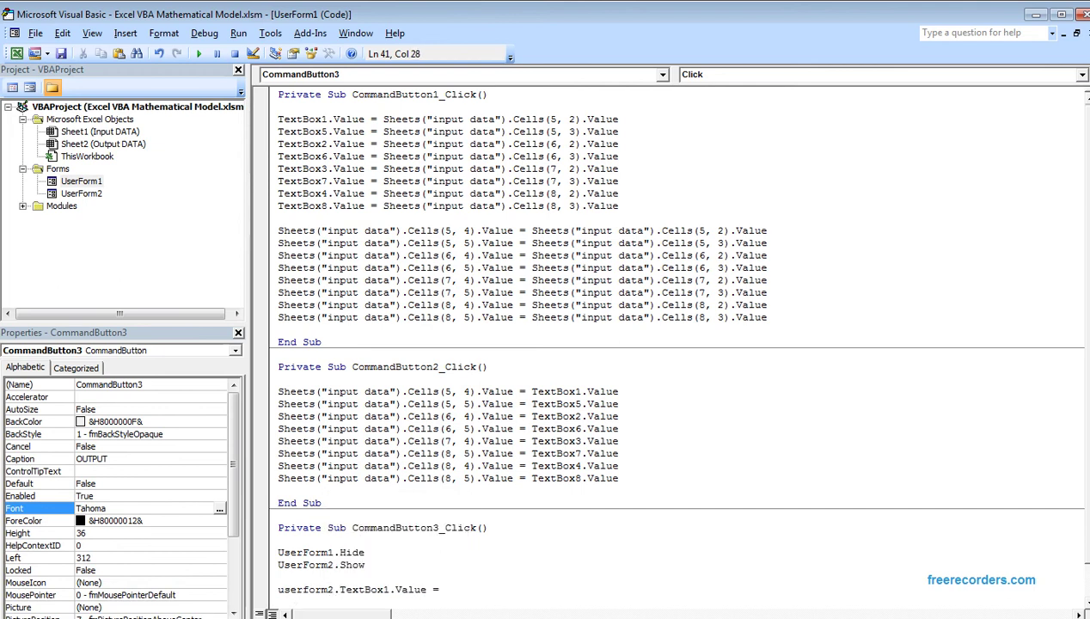
# Copy Sheets("input data").Cells(5, 4).Value from line 25 and paste it after the equals sign
pyautogui.click(633, 401)
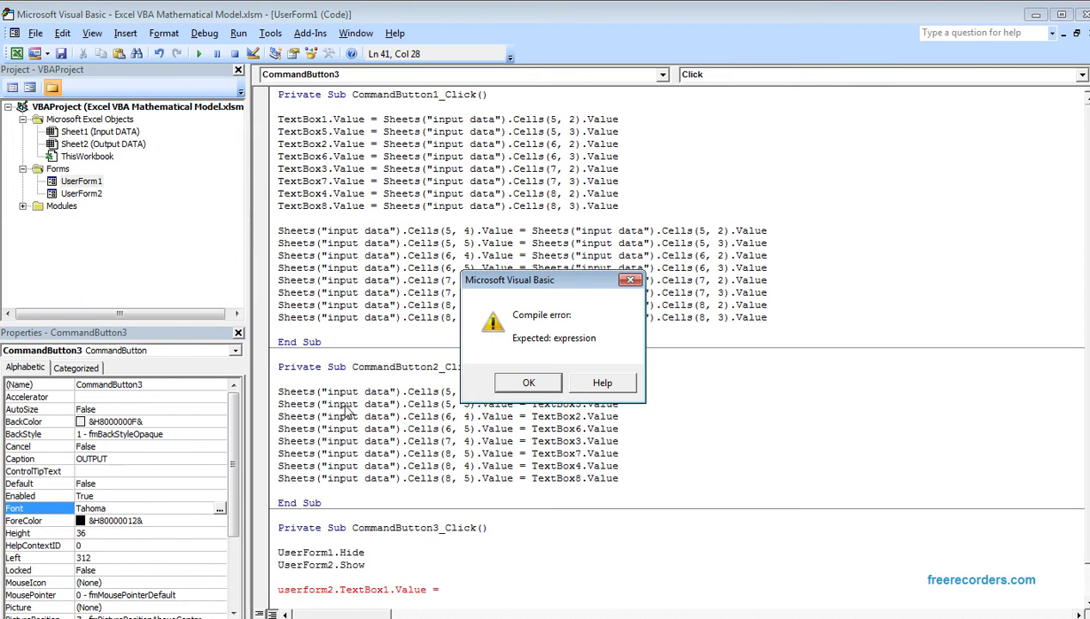
pyautogui.click(538, 395)
pyautogui.moveTo(619, 391); pyautogui.dragTo(403, 391)
pyautogui.click(472, 417)
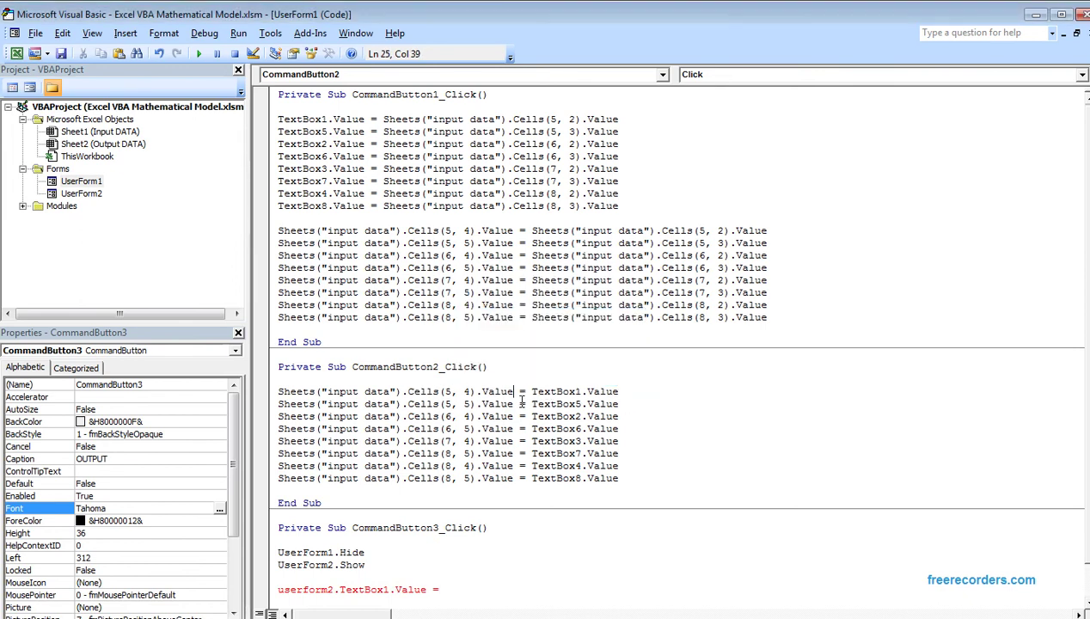
pyautogui.moveTo(516, 396); pyautogui.dragTo(282, 396)
pyautogui.rightClick(288, 398)
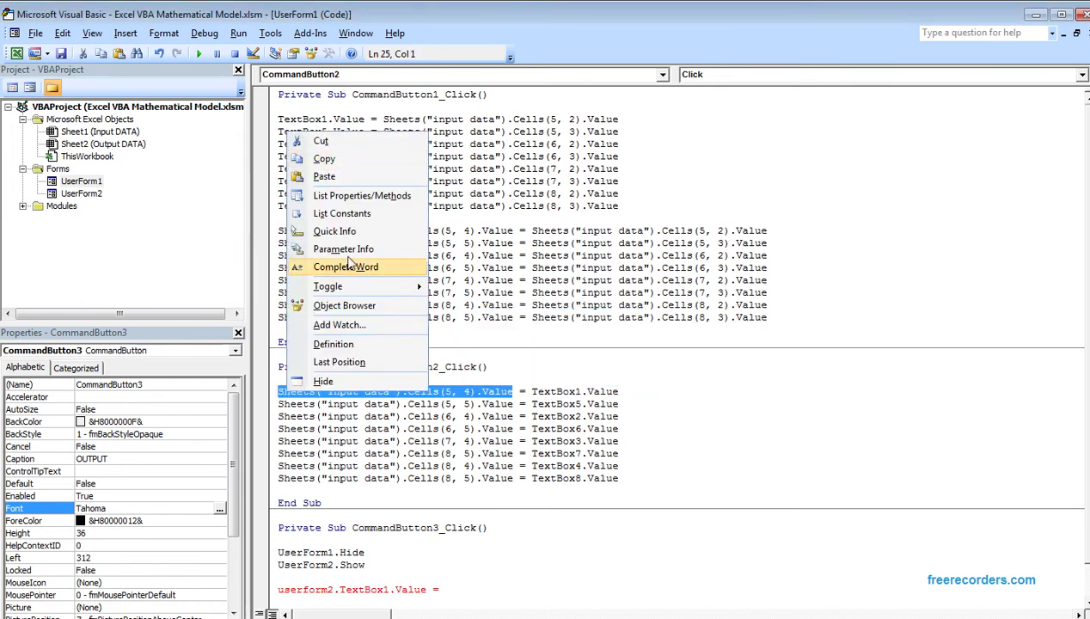
pyautogui.click(337, 163)
pyautogui.click(478, 591)
pyautogui.rightClick(469, 593)
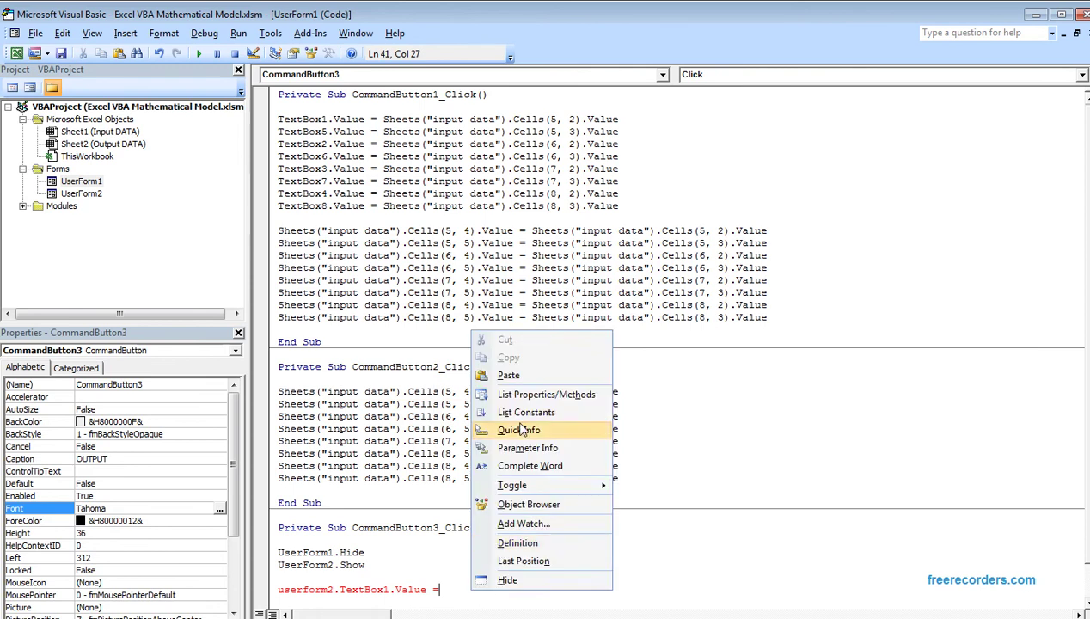
pyautogui.click(516, 365)
# On the Output DATA sheet, inspect D4's addition formula summing Input DATA cells D5 and E5
pyautogui.hotkey('alt', 'F11')
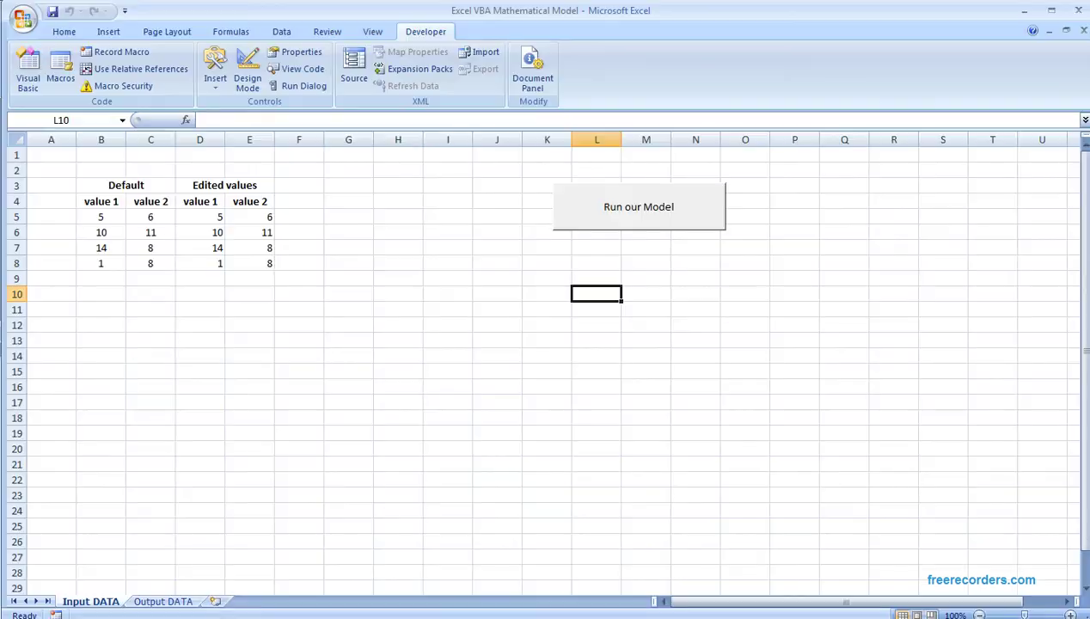
pyautogui.click(163, 601)
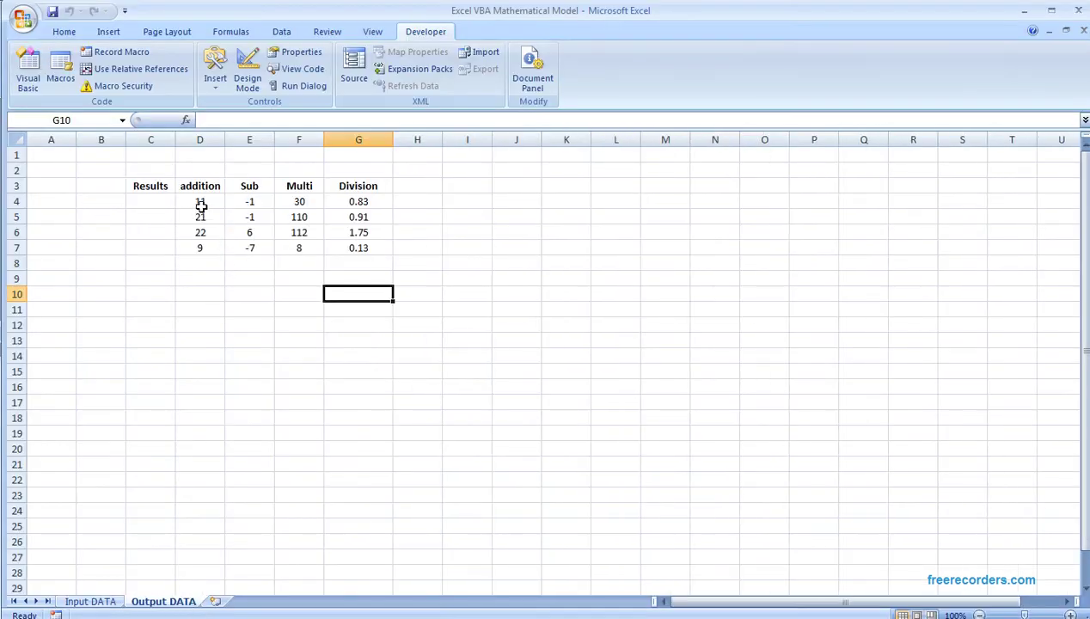
pyautogui.click(199, 203)
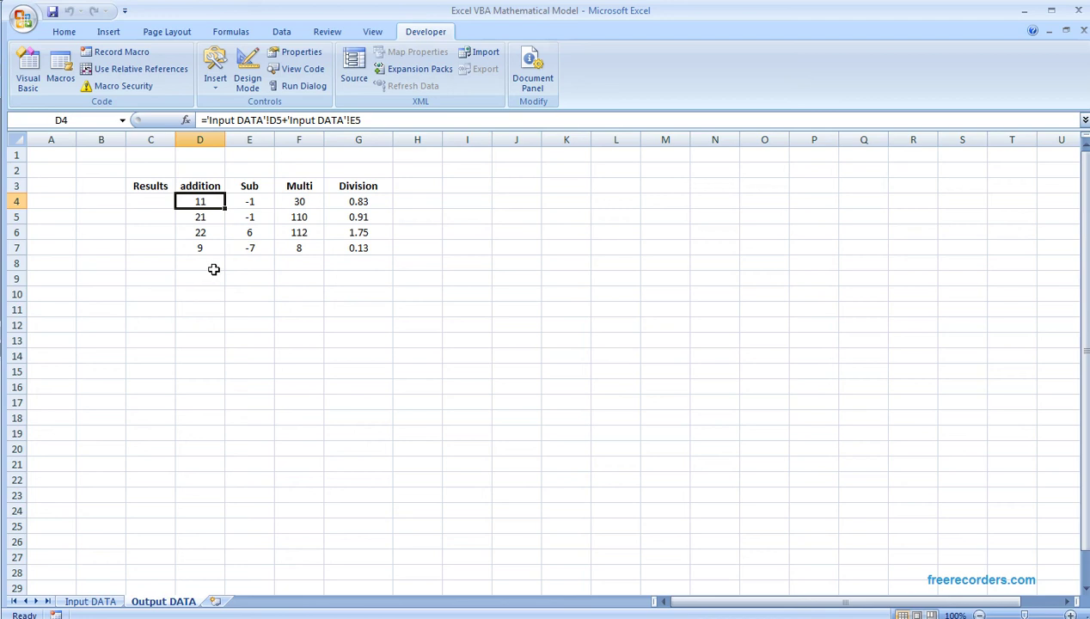
pyautogui.click(200, 266)
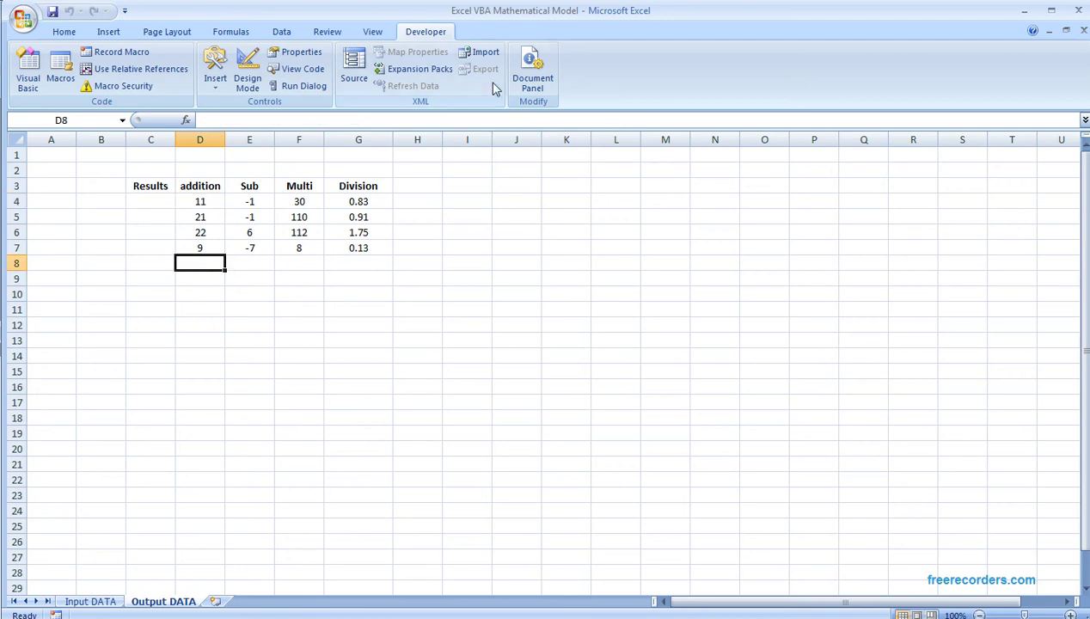
pyautogui.click(64, 33)
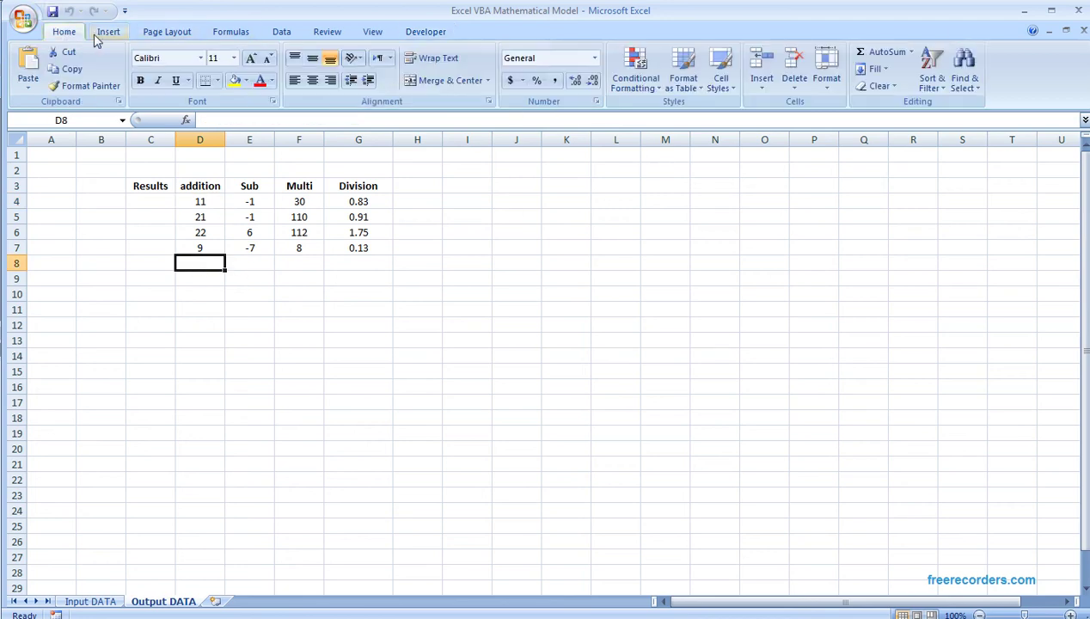
pyautogui.click(912, 52)
pyautogui.click(567, 246)
pyautogui.click(199, 203)
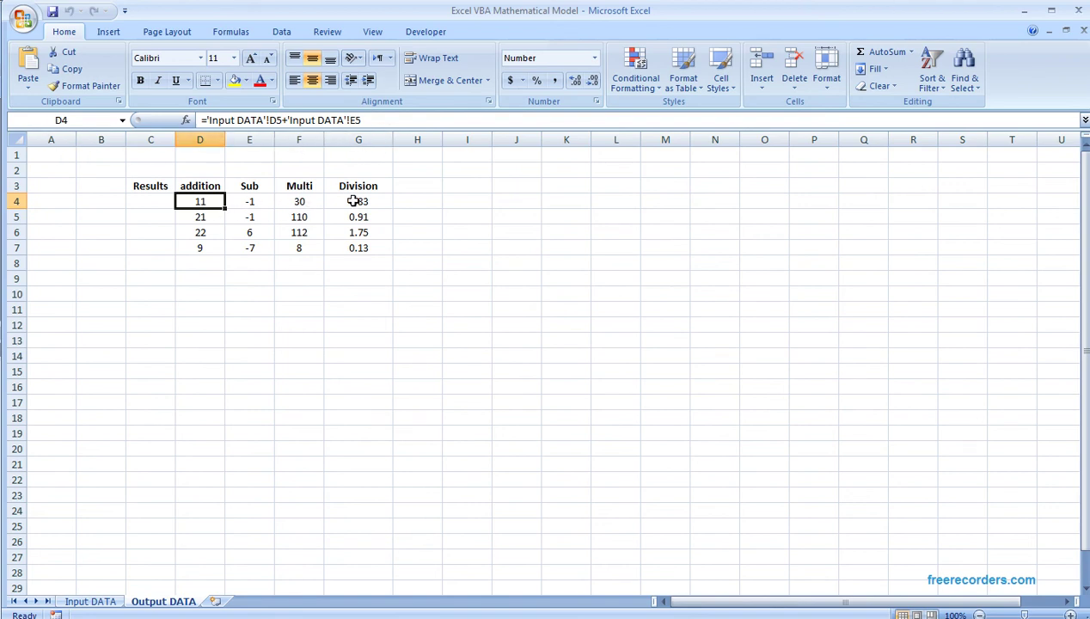
# Widen the Results Form and copy its four-textbox column to create a second column
pyautogui.hotkey('alt', 'F11')
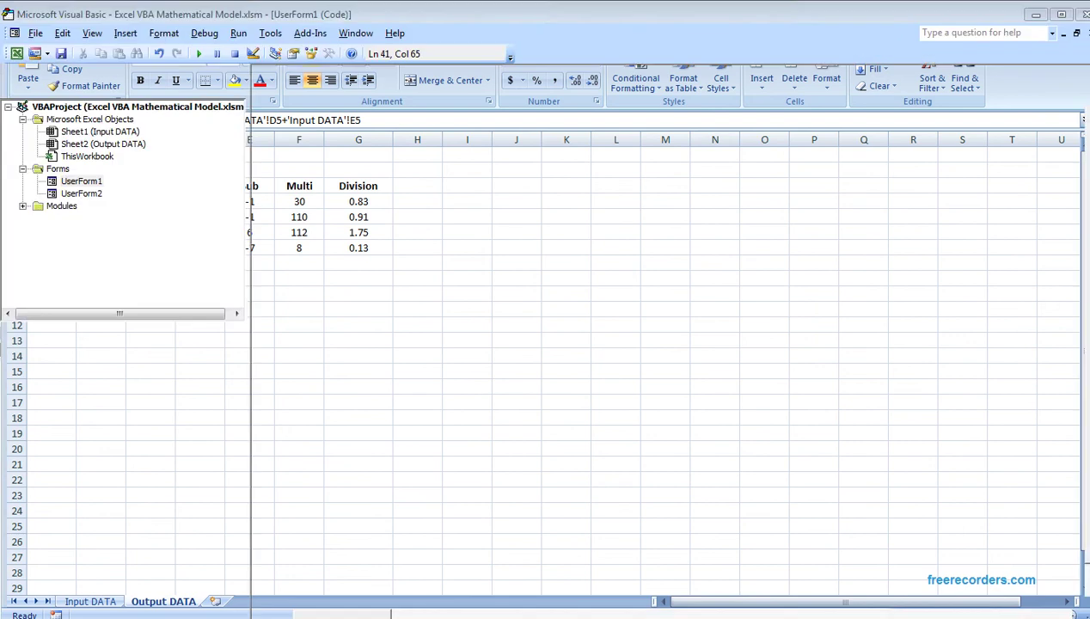
pyautogui.doubleClick(101, 195)
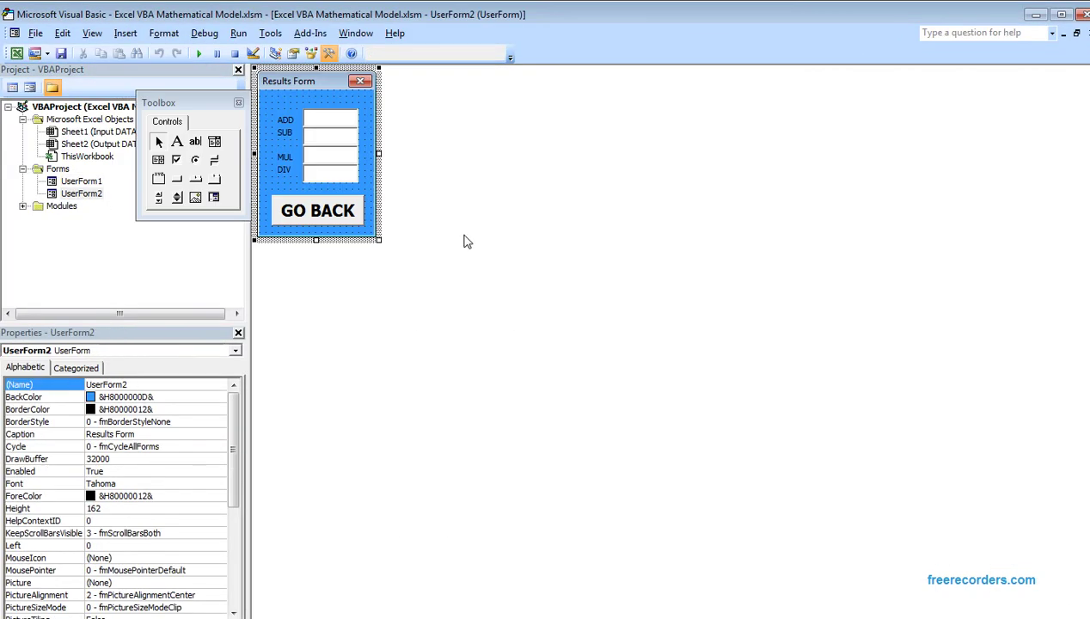
pyautogui.moveTo(387, 156); pyautogui.dragTo(722, 163)
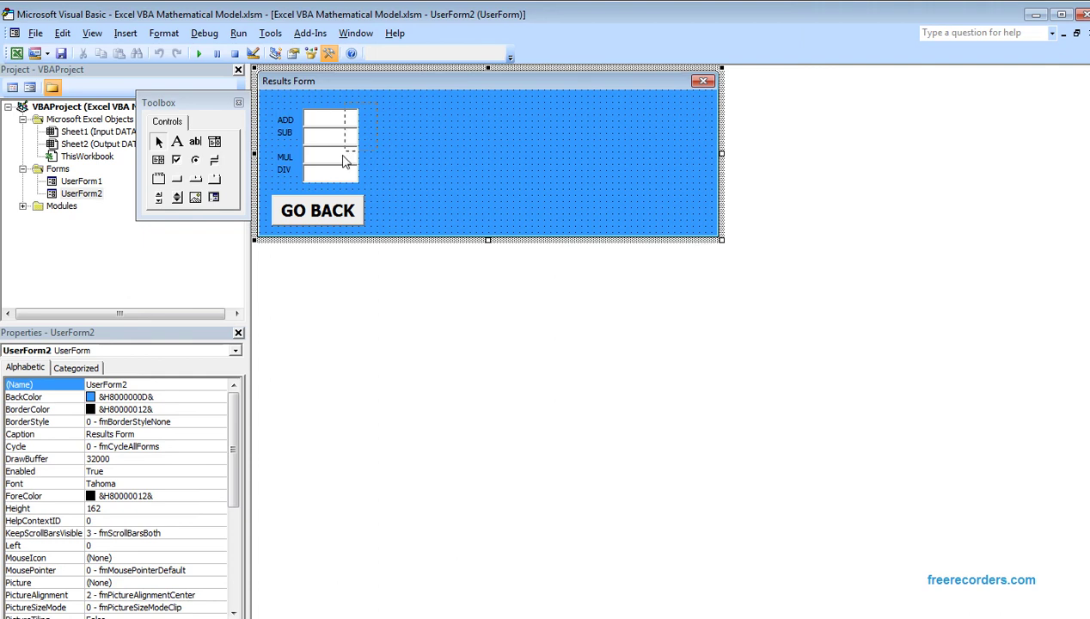
pyautogui.moveTo(343, 161); pyautogui.dragTo(327, 190)
pyautogui.rightClick(331, 183)
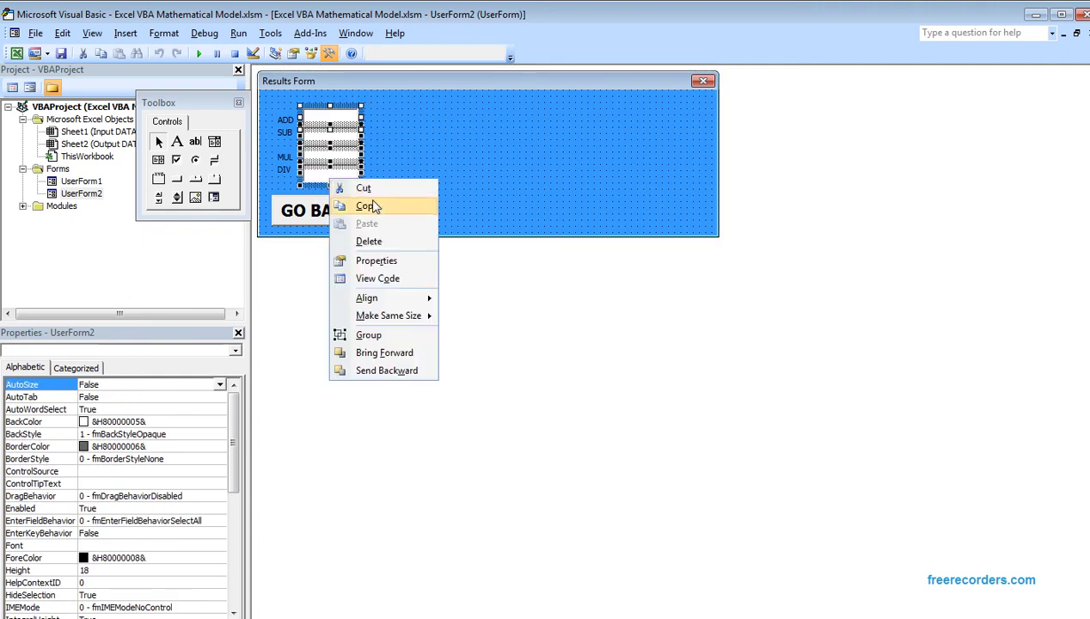
pyautogui.click(368, 204)
pyautogui.click(388, 140)
pyautogui.rightClick(390, 137)
pyautogui.click(430, 170)
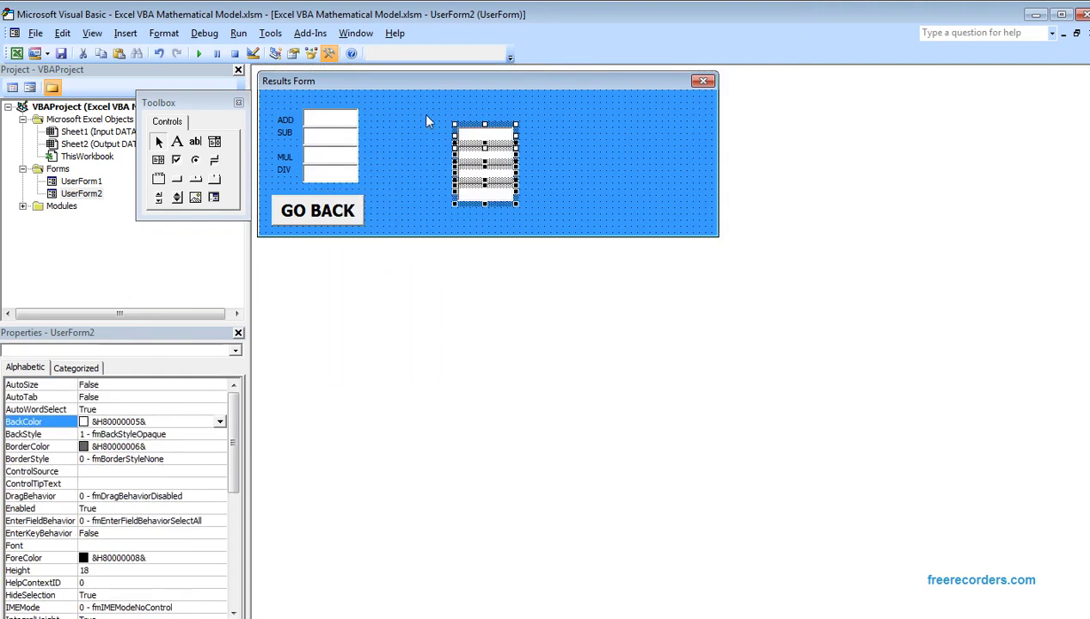
pyautogui.moveTo(465, 129)
pyautogui.mouseDown()
pyautogui.moveTo(389, 108)
pyautogui.moveTo(333, 194)
pyautogui.mouseUp()
pyautogui.click(427, 188)
# Copy both textbox columns into a four-column grid, then narrow the Results Form to fit
pyautogui.rightClick(343, 181)
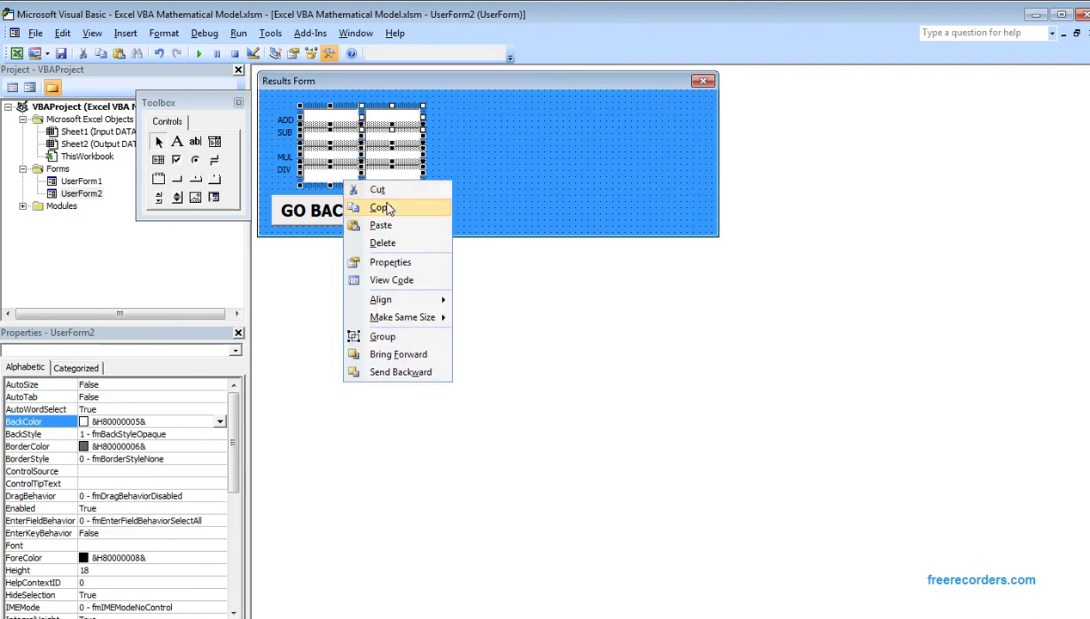
pyautogui.click(388, 209)
pyautogui.click(451, 176)
pyautogui.rightClick(451, 175)
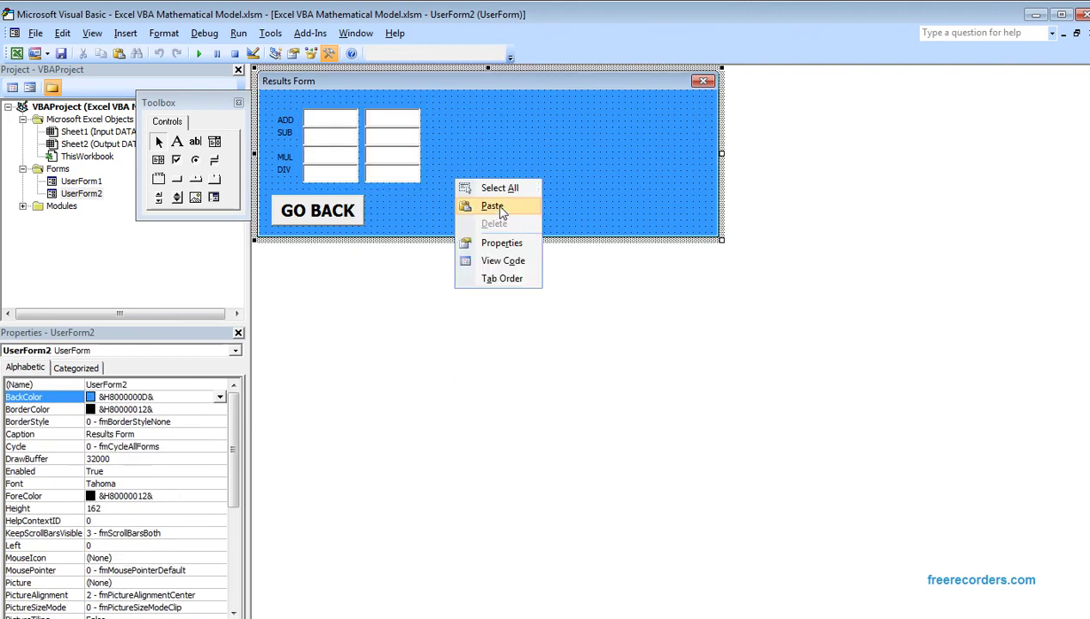
pyautogui.click(495, 209)
pyautogui.moveTo(459, 134); pyautogui.dragTo(463, 120)
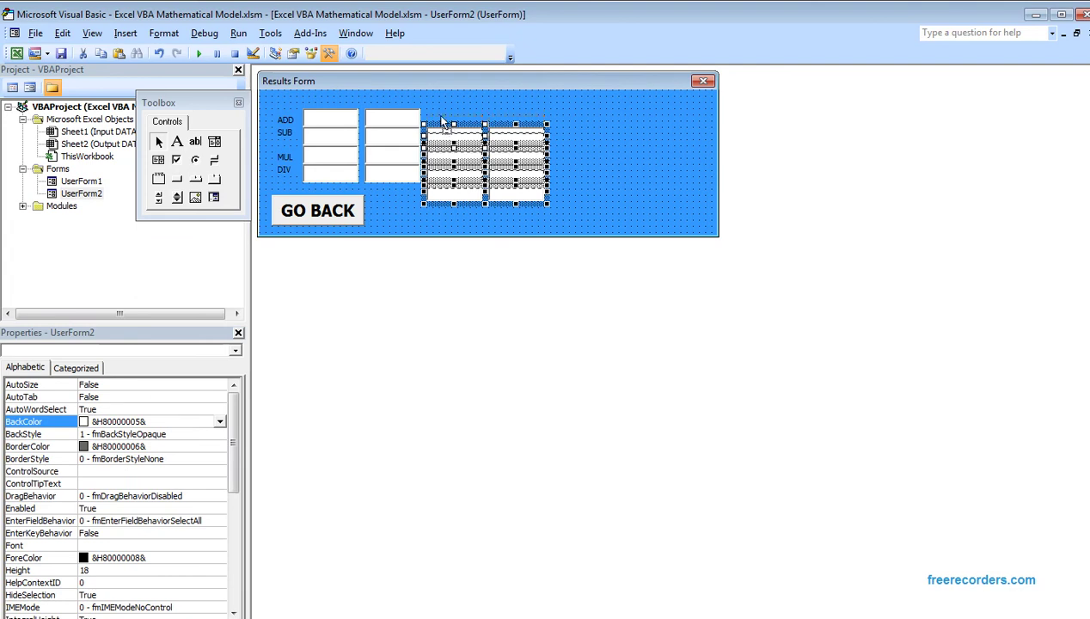
pyautogui.click(591, 174)
pyautogui.moveTo(728, 156); pyautogui.dragTo(568, 162)
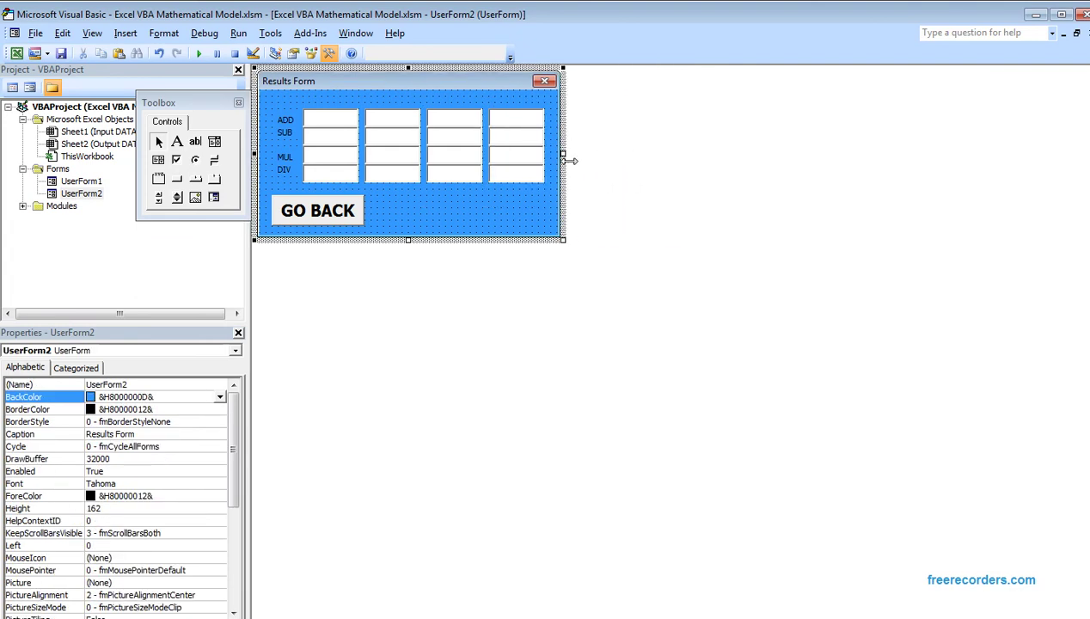
pyautogui.click(344, 216)
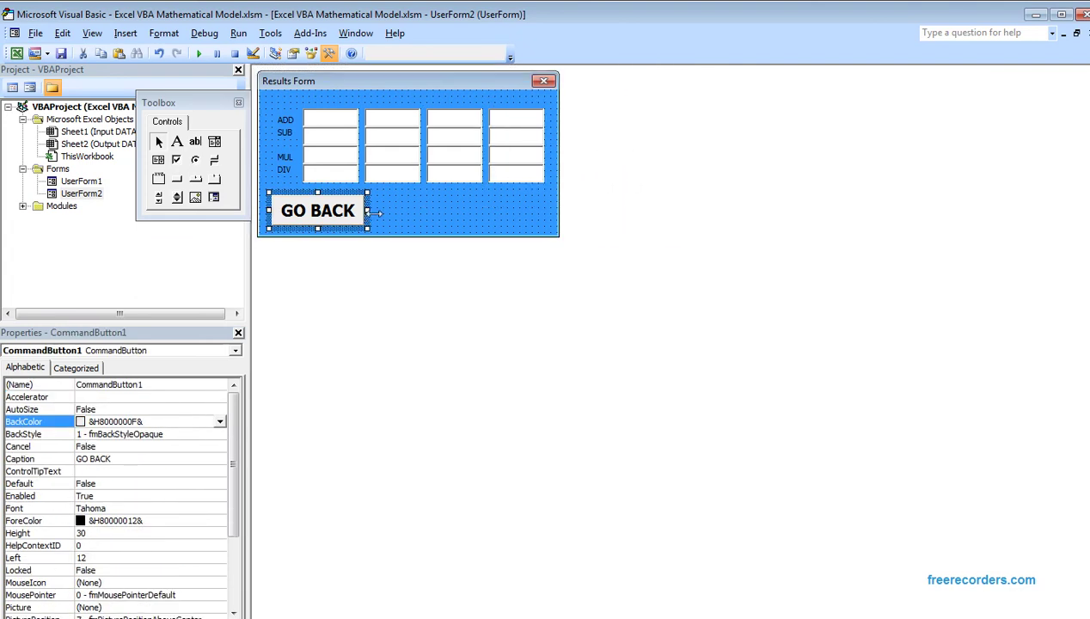
# Stretch GO BACK across the form and check the first and second textbox columns' names
pyautogui.moveTo(557, 213); pyautogui.dragTo(551, 213)
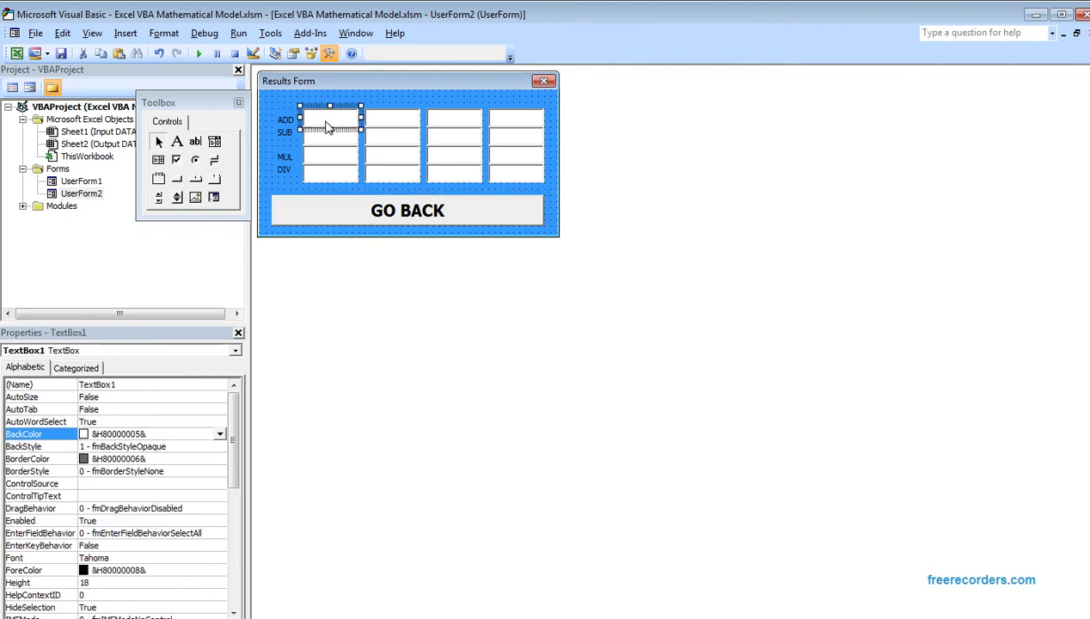
pyautogui.click(327, 134)
pyautogui.click(340, 163)
pyautogui.click(341, 176)
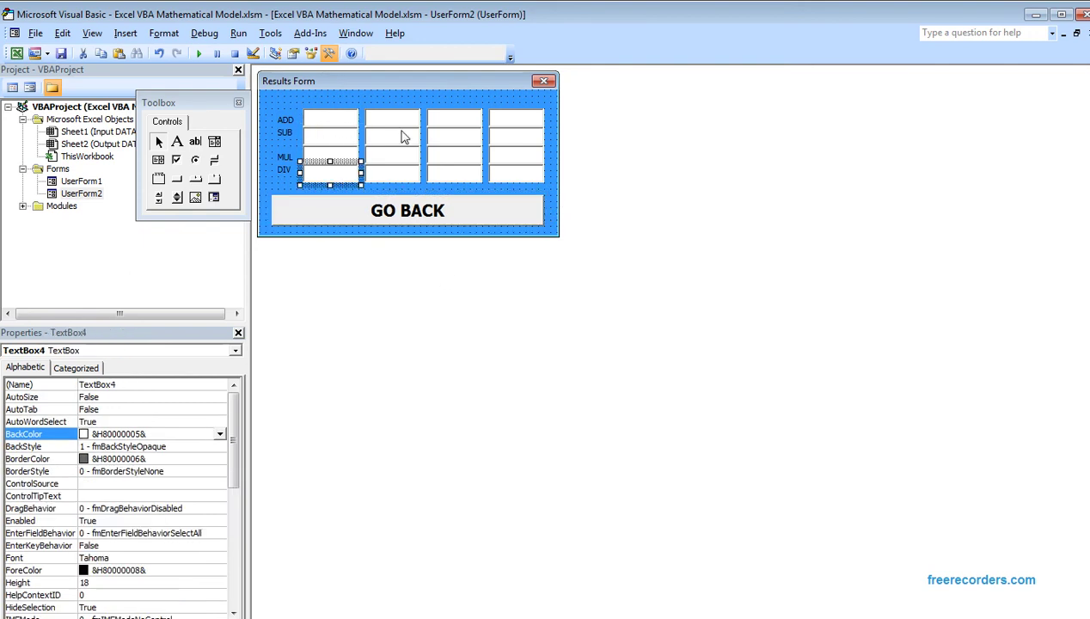
pyautogui.click(405, 121)
pyautogui.click(408, 140)
pyautogui.click(402, 164)
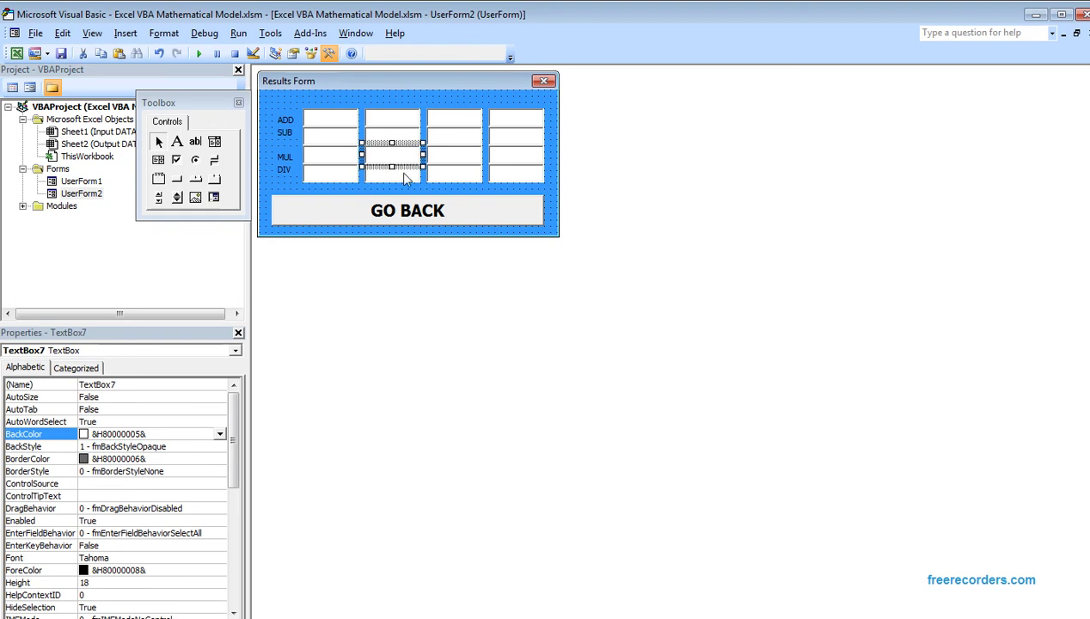
pyautogui.click(404, 176)
# Check the names of the third and fourth textbox columns in the Properties pane
pyautogui.click(449, 125)
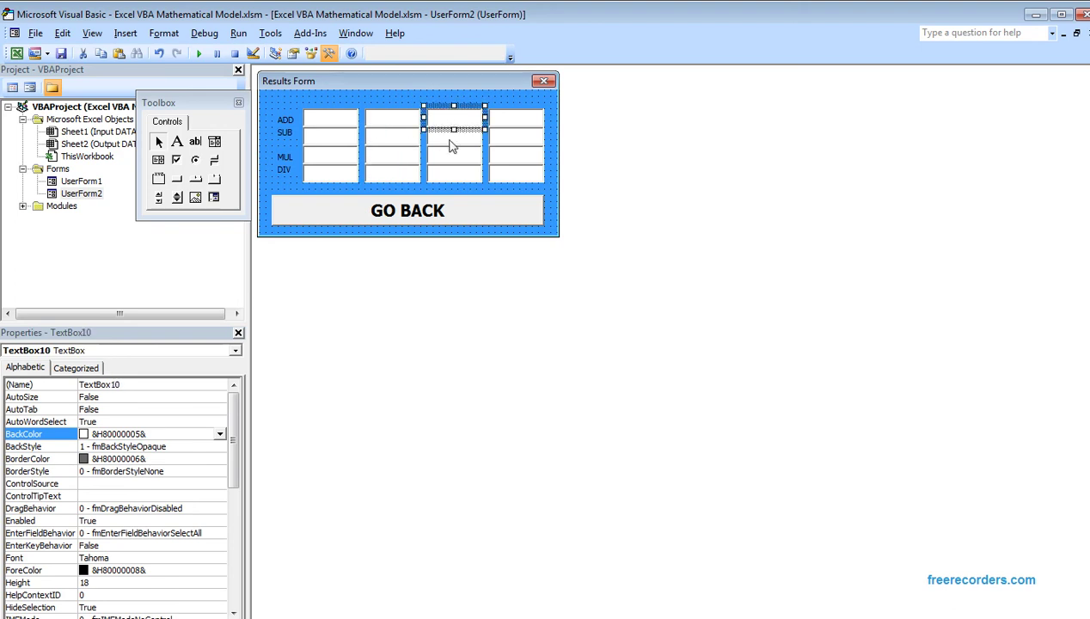
pyautogui.click(445, 138)
pyautogui.click(448, 158)
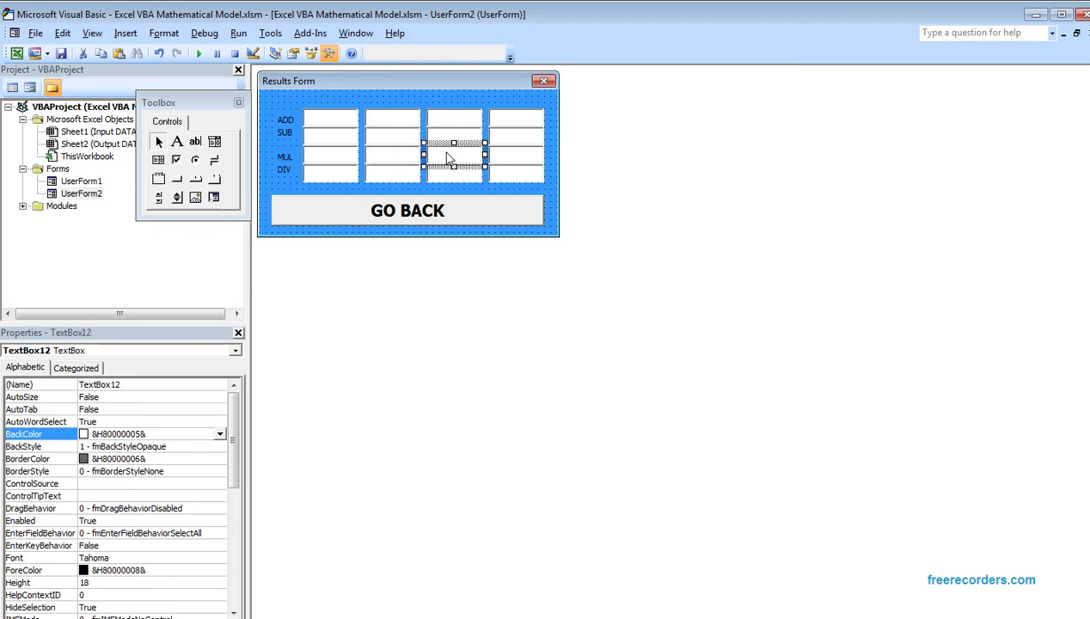
pyautogui.click(451, 175)
pyautogui.click(518, 121)
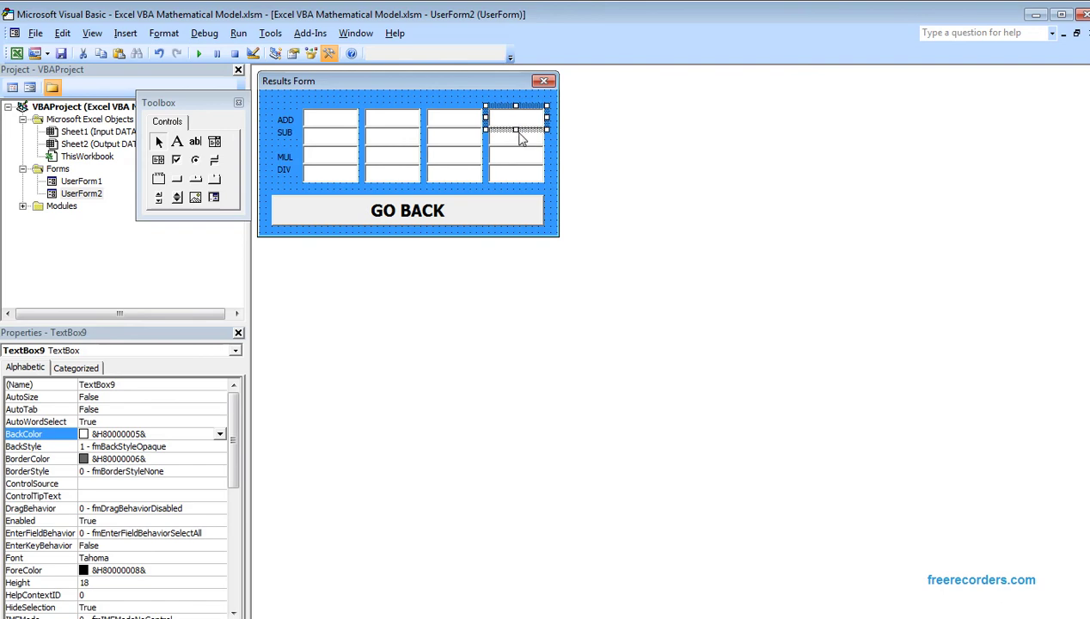
pyautogui.click(518, 140)
pyautogui.click(519, 157)
pyautogui.click(521, 176)
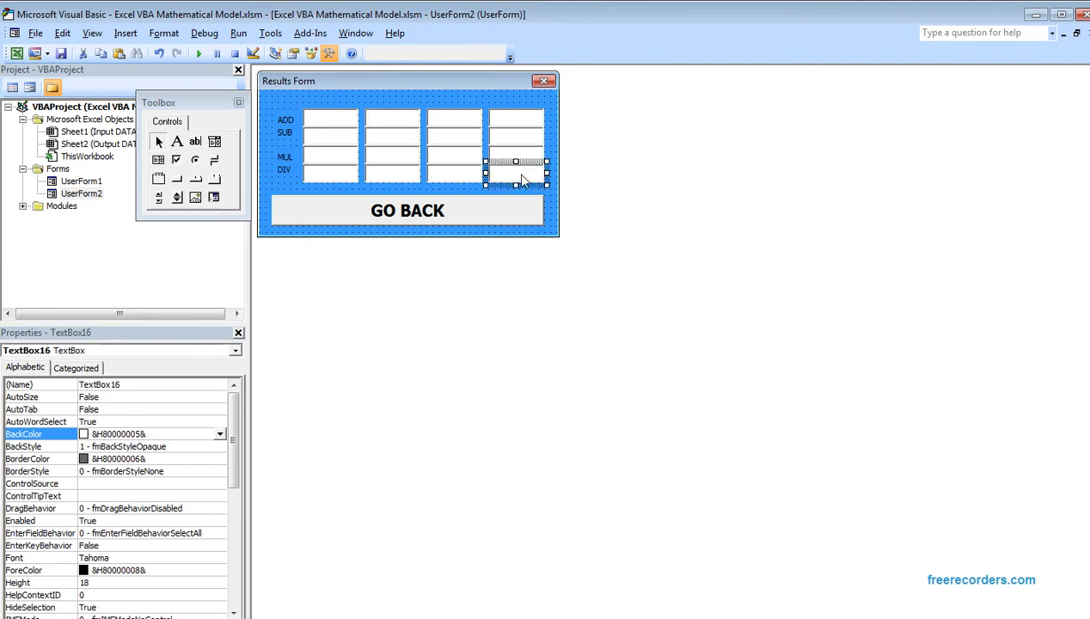
pyautogui.click(555, 225)
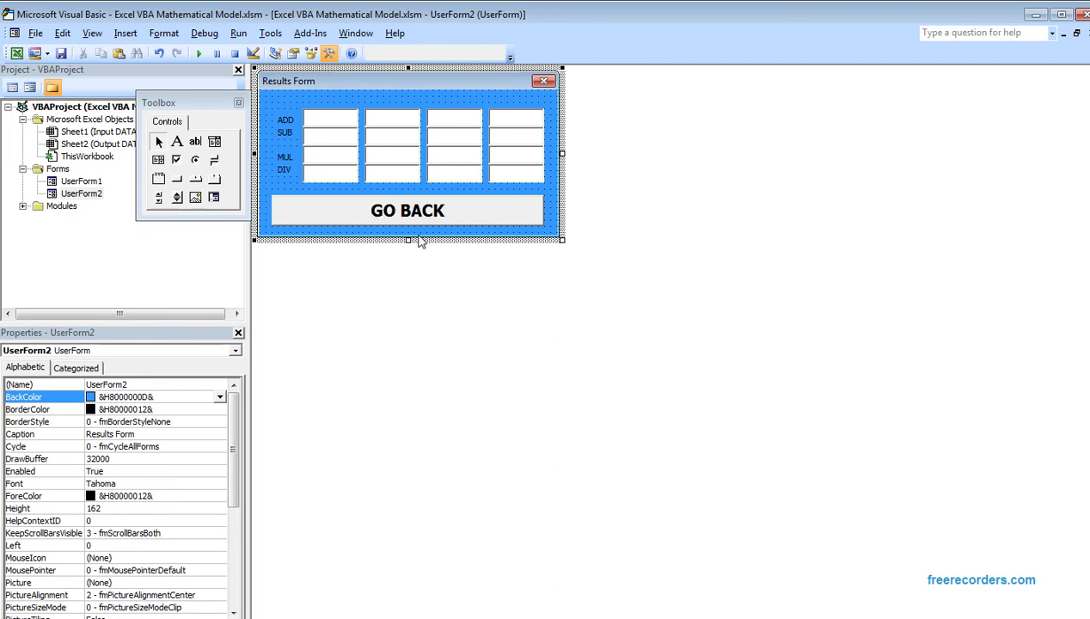
# Check the names of the four ADD-row textboxes, then switch to Excel's Output DATA sheet
pyautogui.click(343, 126)
pyautogui.click(409, 123)
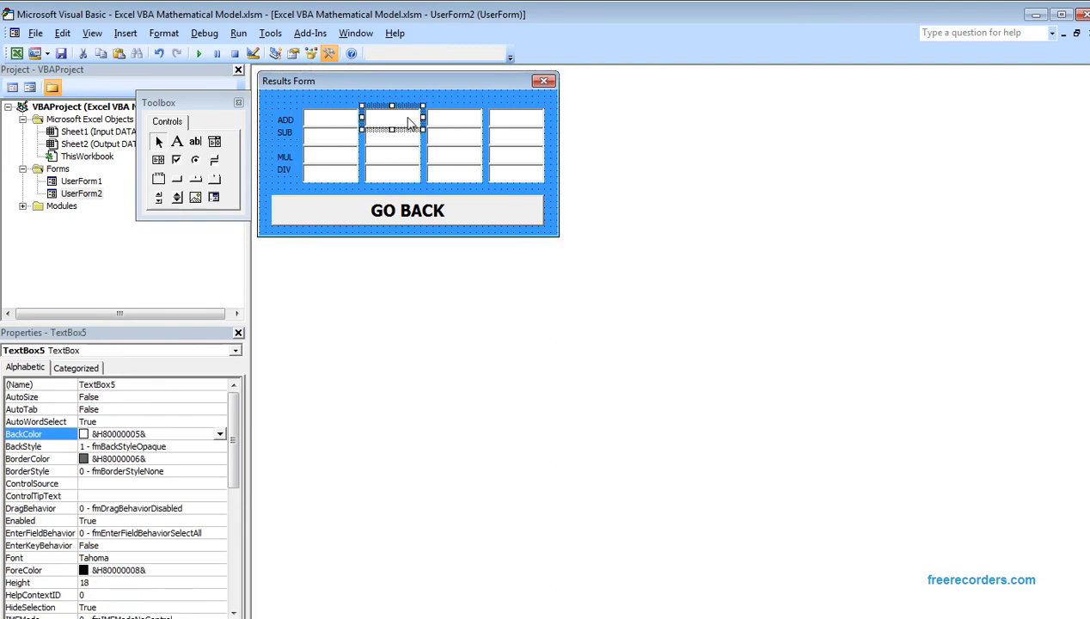
pyautogui.click(461, 123)
pyautogui.click(516, 121)
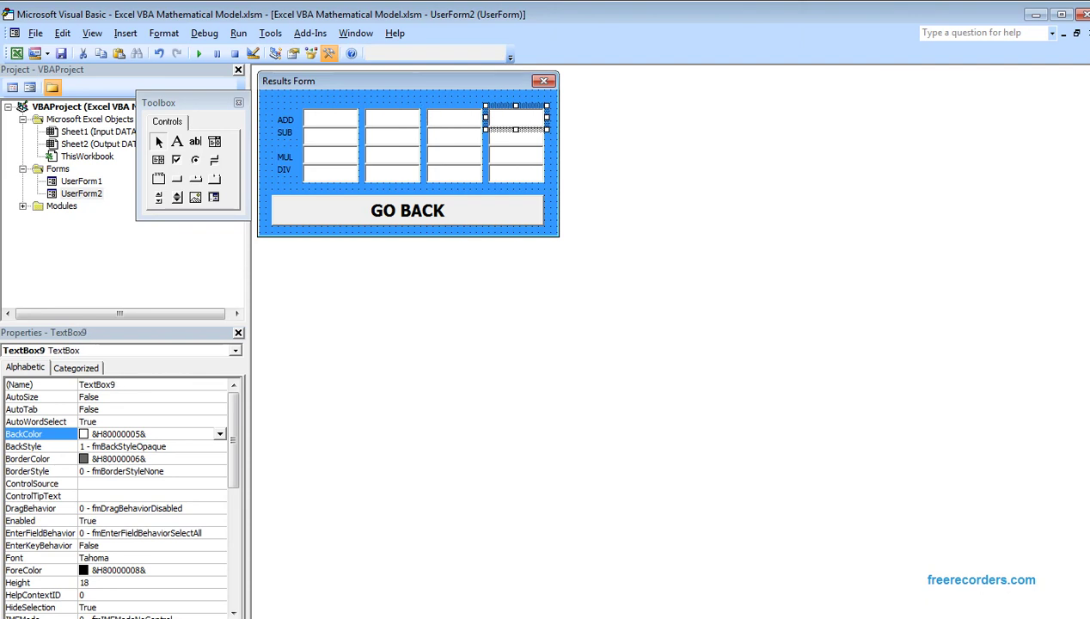
pyautogui.hotkey('alt', 'F11')
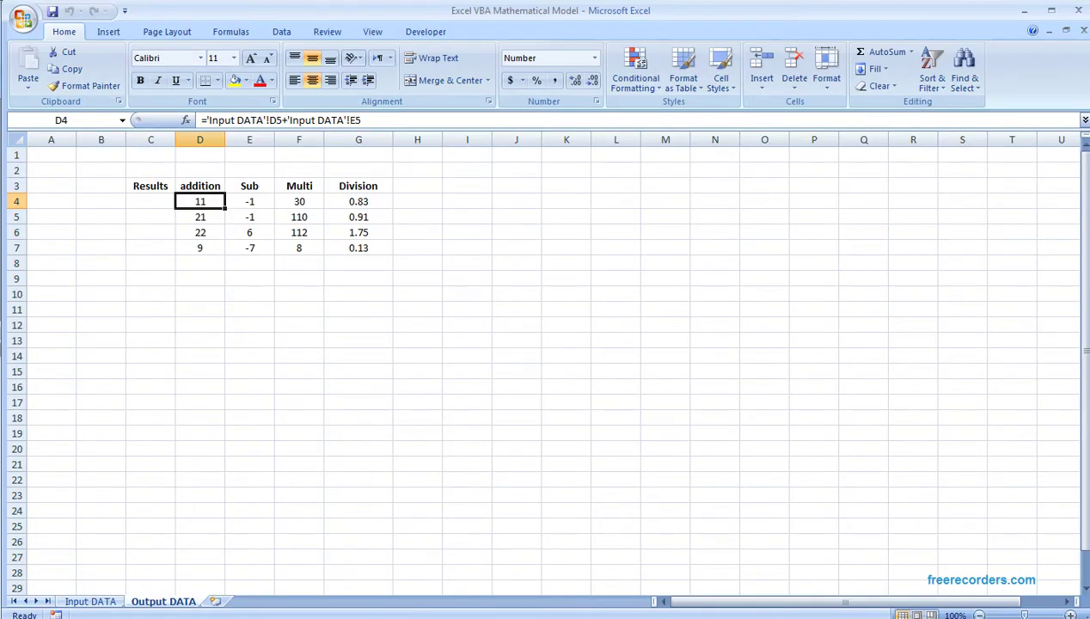
# Reopen UserForm1's CommandButton3_Click code, briefly checking Excel before returning to the editor
pyautogui.hotkey('alt', 'F11')
pyautogui.doubleClick(80, 182)
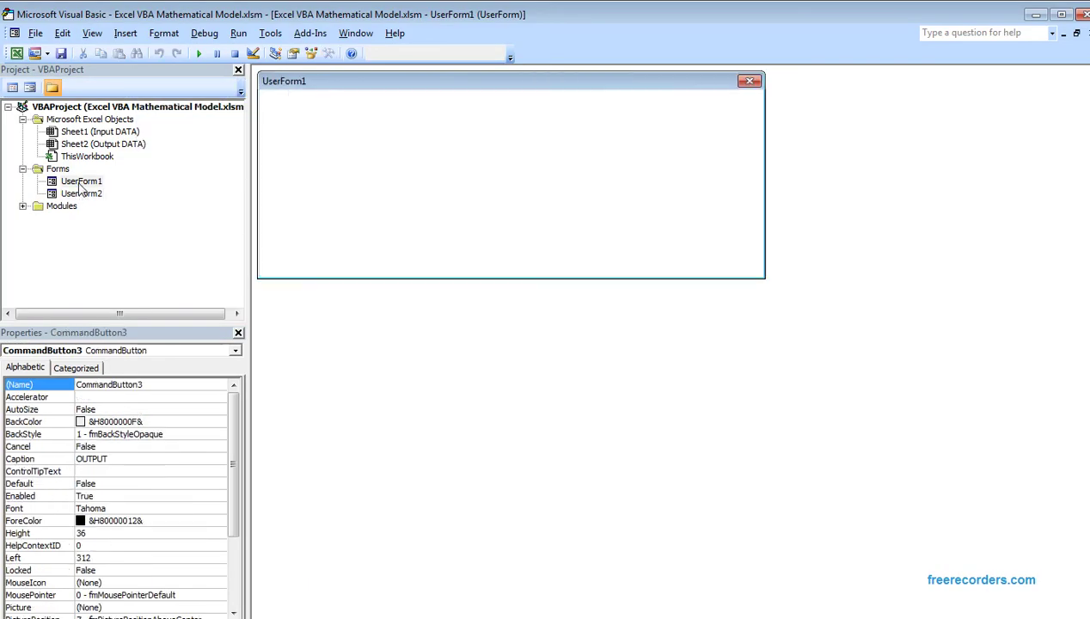
pyautogui.doubleClick(586, 248)
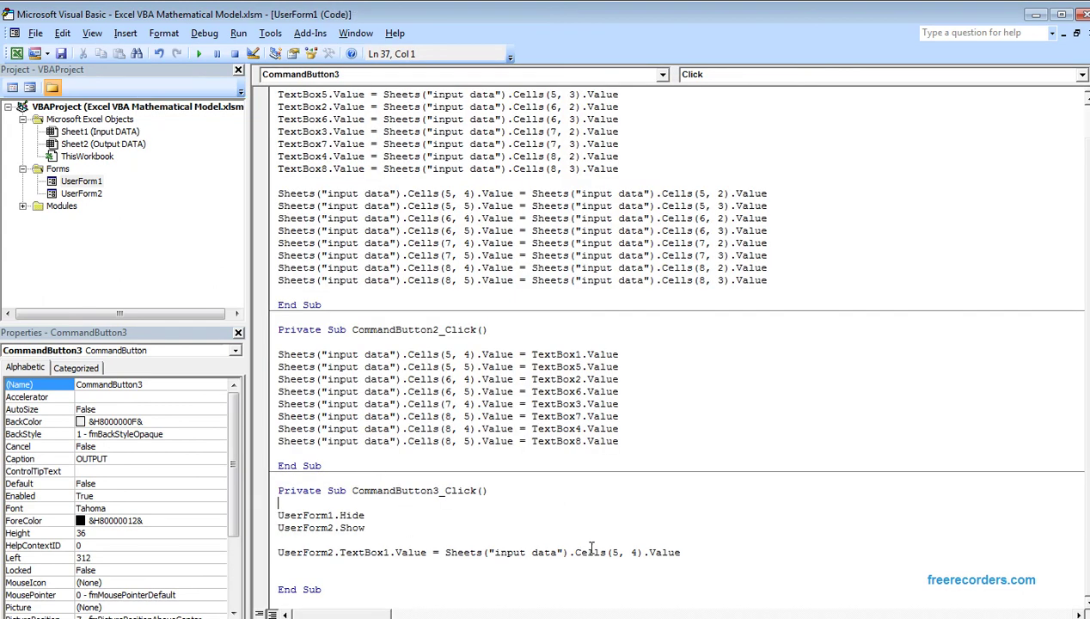
pyautogui.hotkey('alt', 'F11')
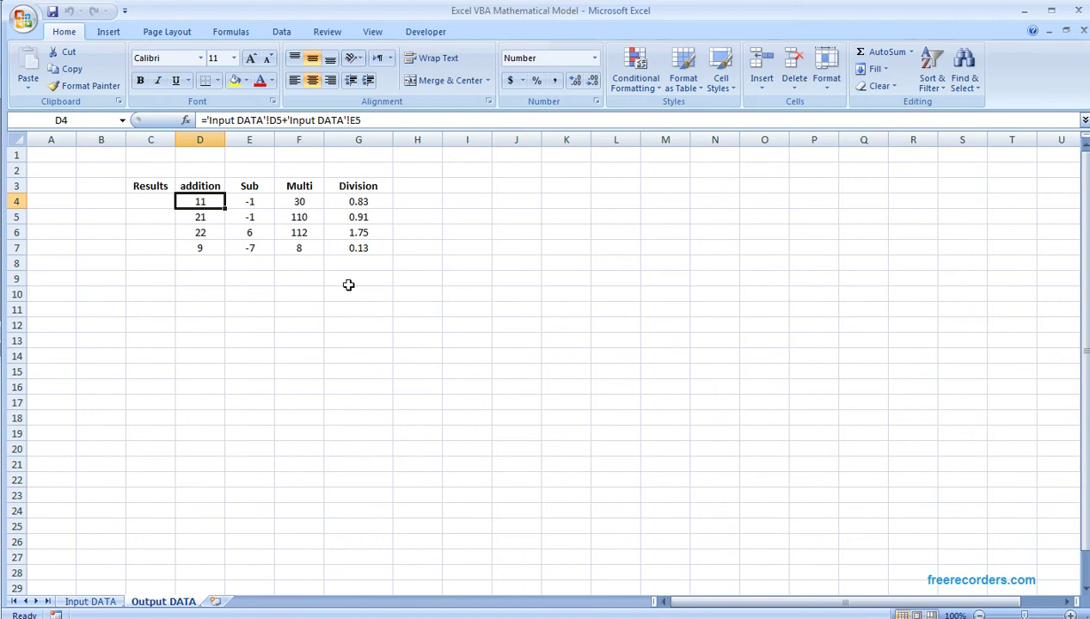
pyautogui.hotkey('alt', 'Tab')
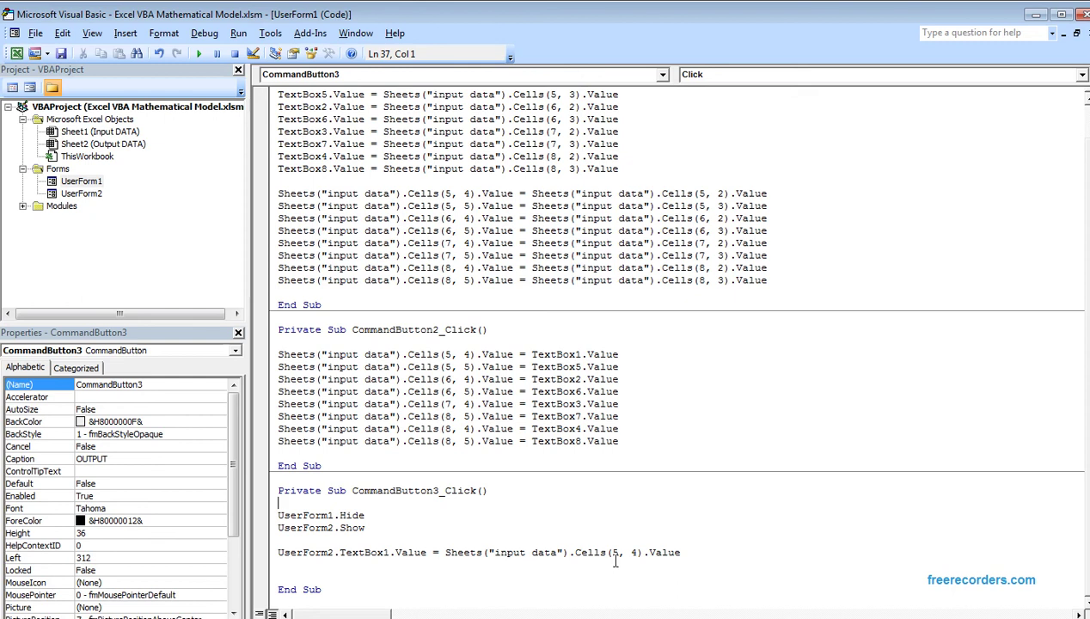
# Change the TextBox1 line to read from Sheets("output data").Cells(4, 4)
pyautogui.moveTo(612, 553); pyautogui.dragTo(620, 553)
pyautogui.write('3')
pyautogui.press('BackSpace')
pyautogui.write('4')
pyautogui.doubleClick(508, 554)
pyautogui.write('output')
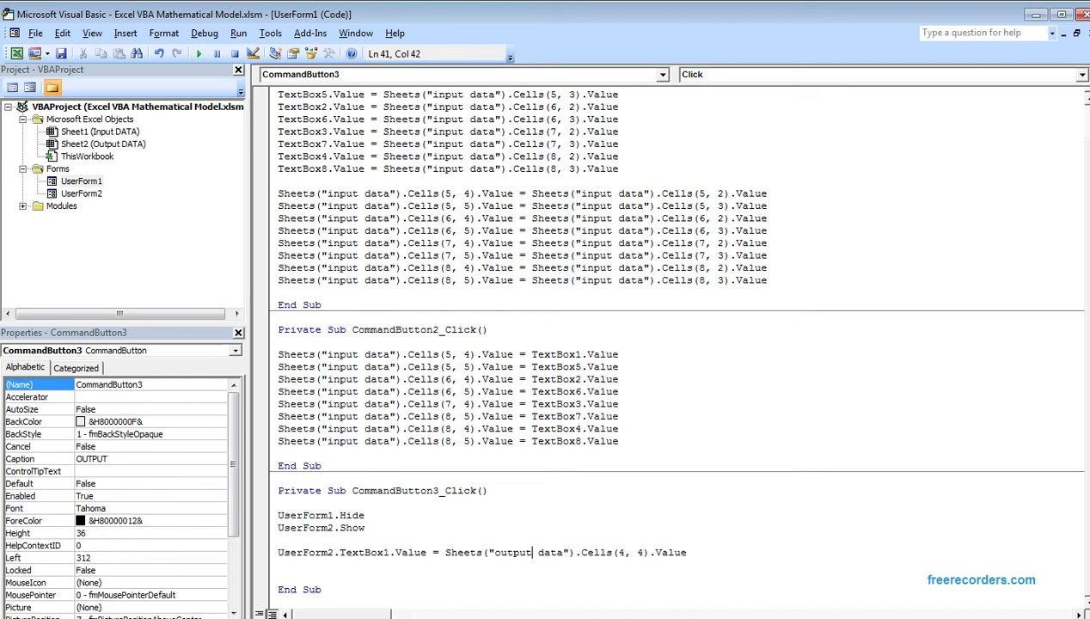
# Duplicate the TextBox1 line three times below it, before End Sub
pyautogui.rightClick(284, 557)
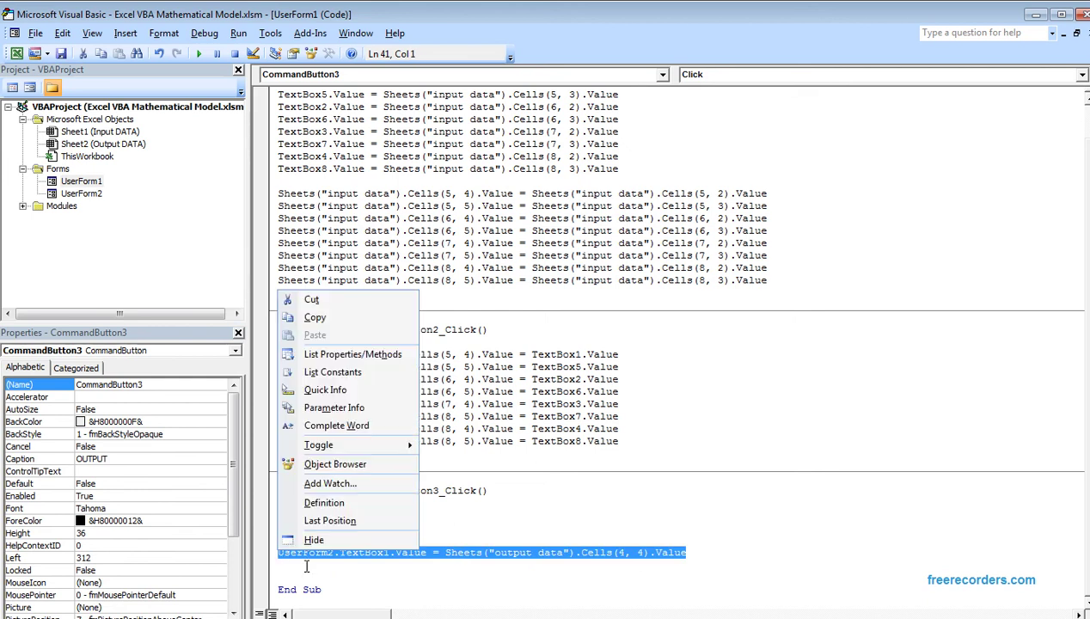
pyautogui.click(315, 317)
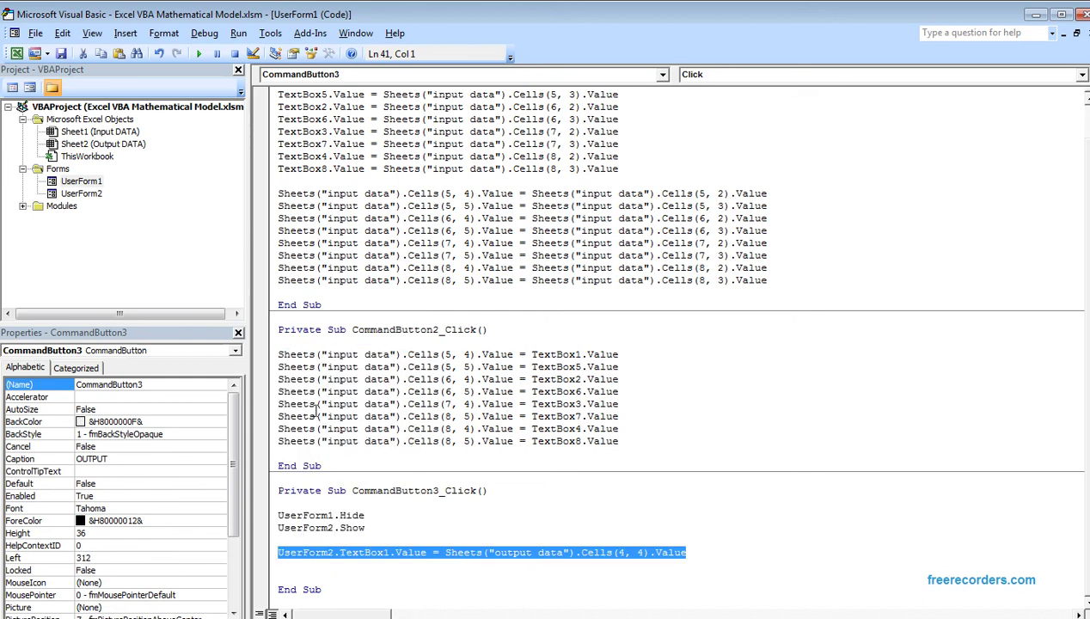
pyautogui.click(295, 568)
pyautogui.rightClick(295, 567)
pyautogui.click(327, 351)
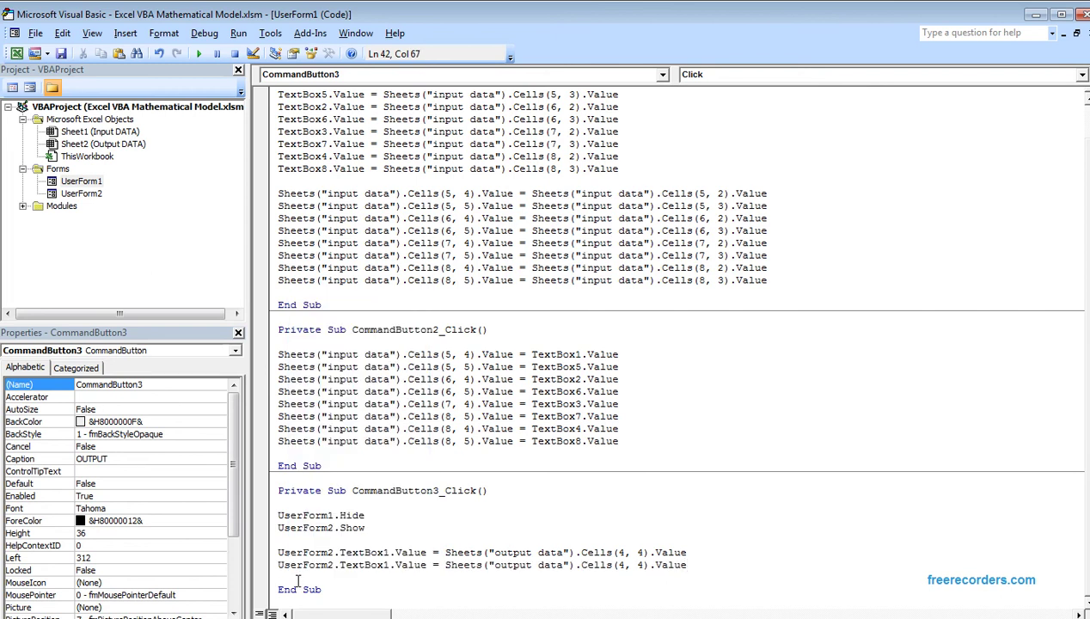
pyautogui.rightClick(297, 582)
pyautogui.click(326, 353)
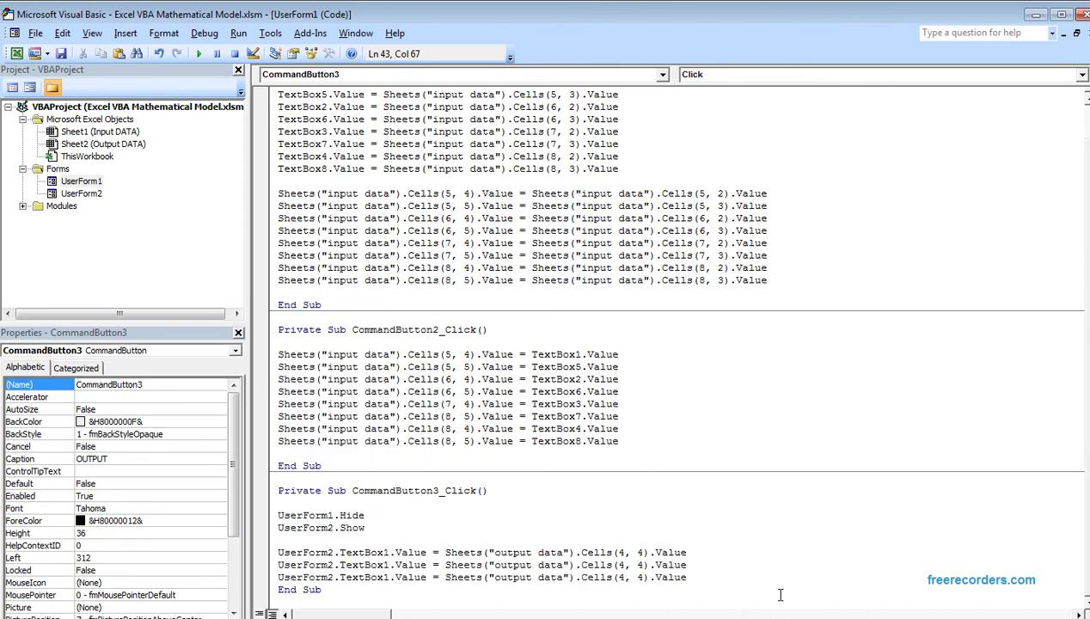
pyautogui.press('Return')
pyautogui.press('Return')
pyautogui.press('Return')
pyautogui.press('Return')
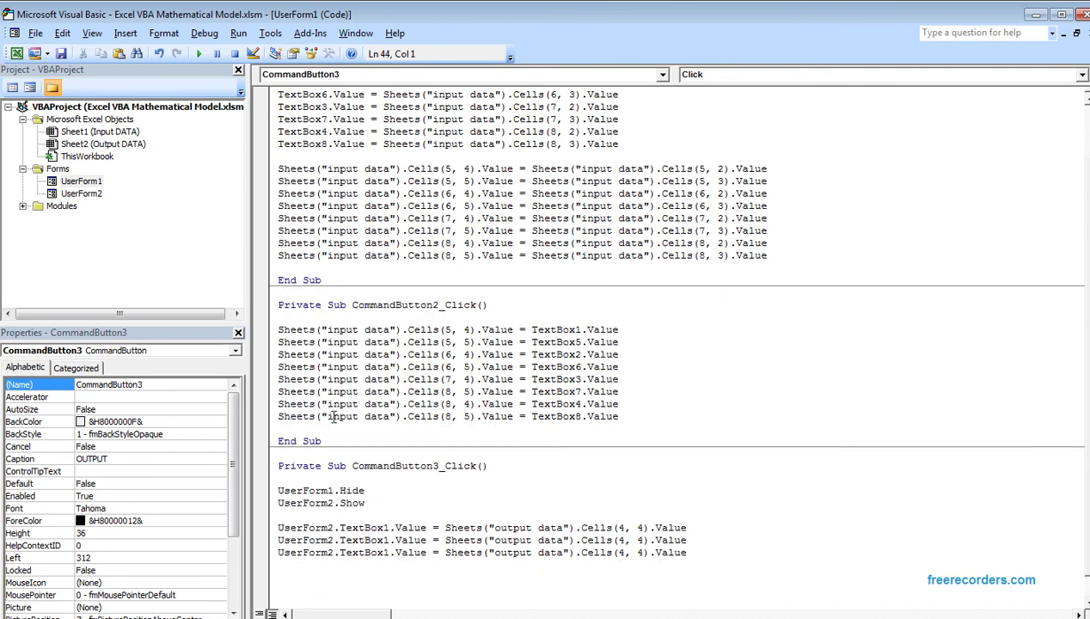
pyautogui.rightClick(296, 576)
pyautogui.click(318, 352)
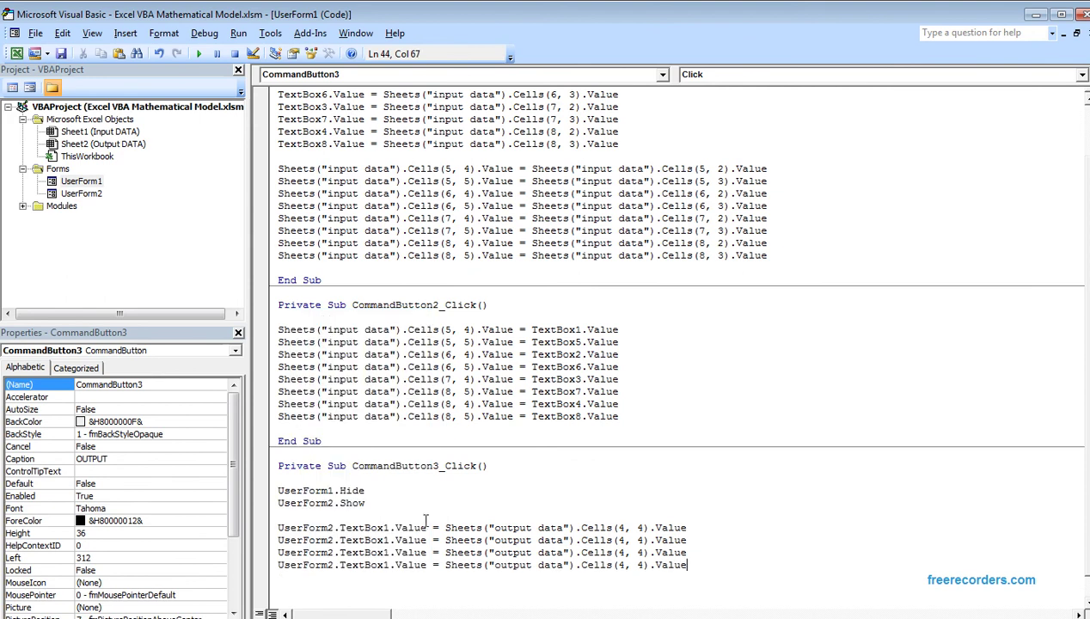
# Rename the three copied lines' textboxes to TextBox5, TextBox10 and TextBox9
pyautogui.click(390, 540)
pyautogui.press('BackSpace')
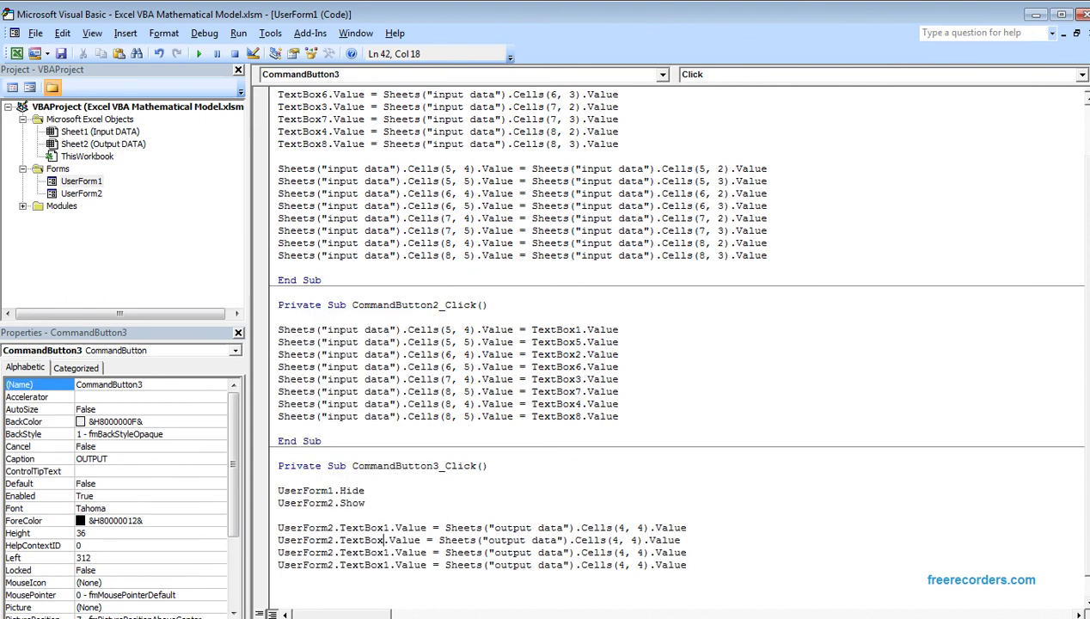
pyautogui.write('5')
pyautogui.click(390, 552)
pyautogui.press('BackSpace')
pyautogui.write('10')
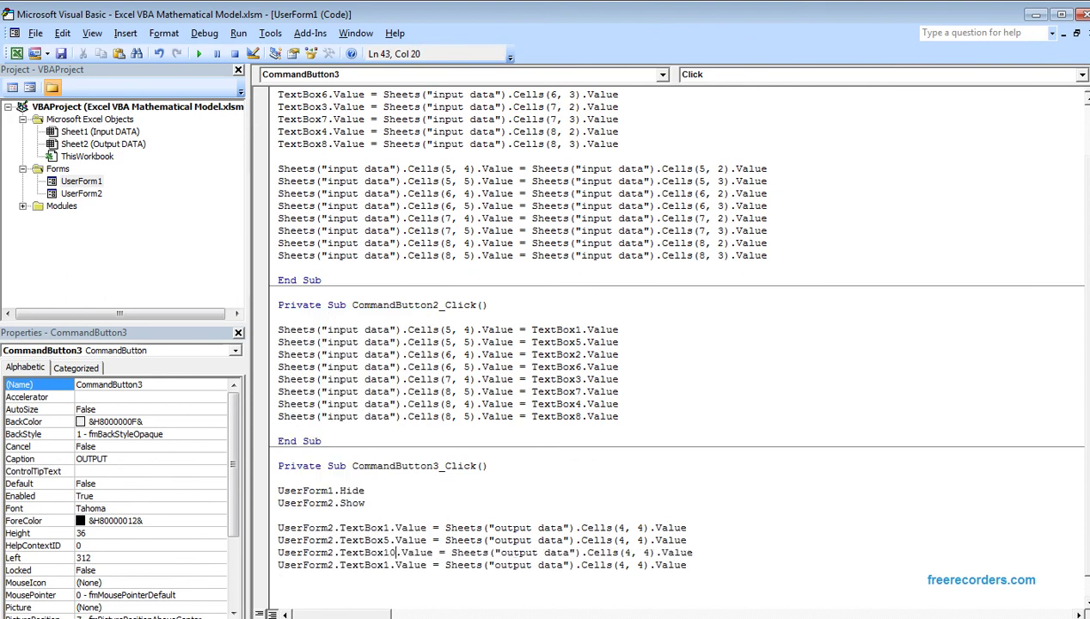
pyautogui.click(391, 565)
pyautogui.press('BackSpace')
pyautogui.write('9')
# Set the copies' Cells row numbers to 5, 6 and 7, then save the workbook
pyautogui.doubleClick(639, 540)
pyautogui.doubleClick(620, 540)
pyautogui.write('5')
pyautogui.doubleClick(619, 553)
pyautogui.write('6')
pyautogui.doubleClick(619, 565)
pyautogui.write('7')
pyautogui.moveTo(591, 528); pyautogui.dragTo(587, 516)
pyautogui.click(61, 54)
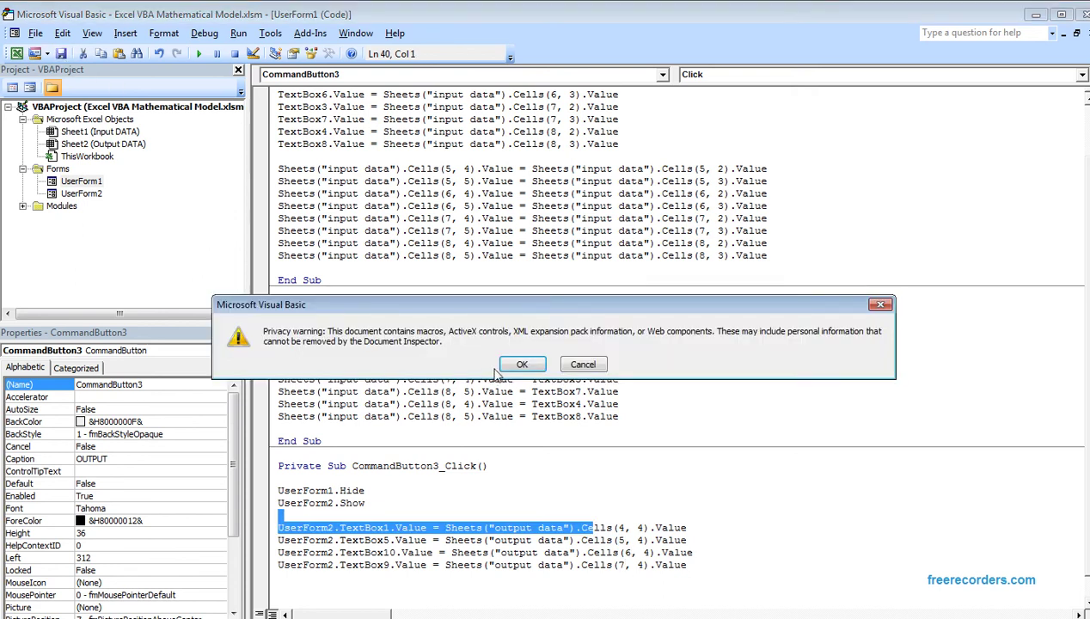
# Dismiss the privacy warning, then from Input DATA run the model, load data, and press OUTPUT
pyautogui.click(522, 364)
pyautogui.click(1077, 15)
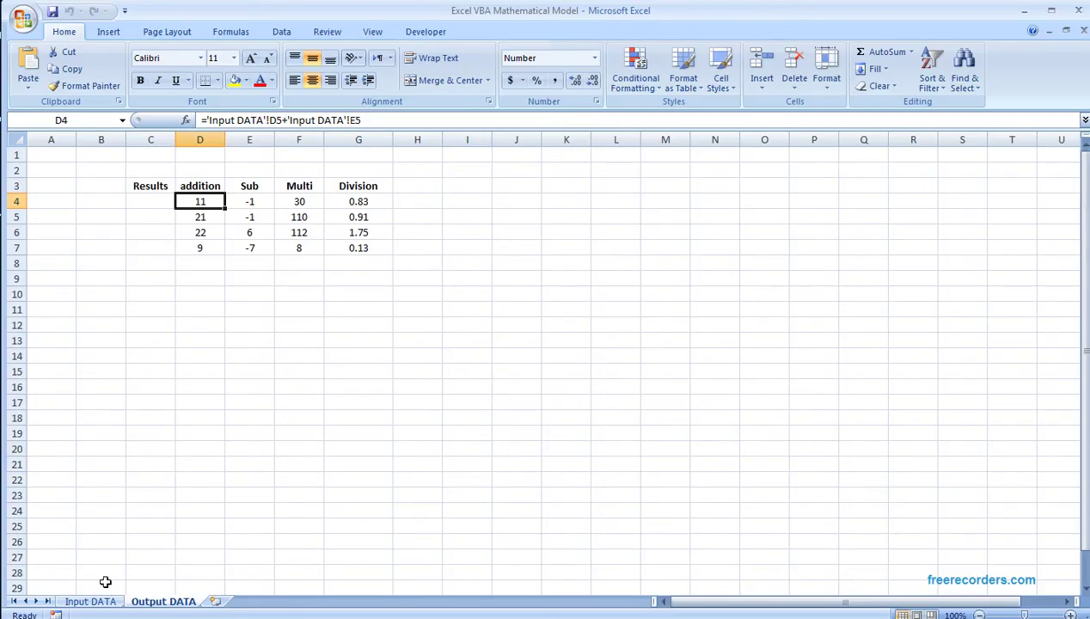
pyautogui.click(100, 600)
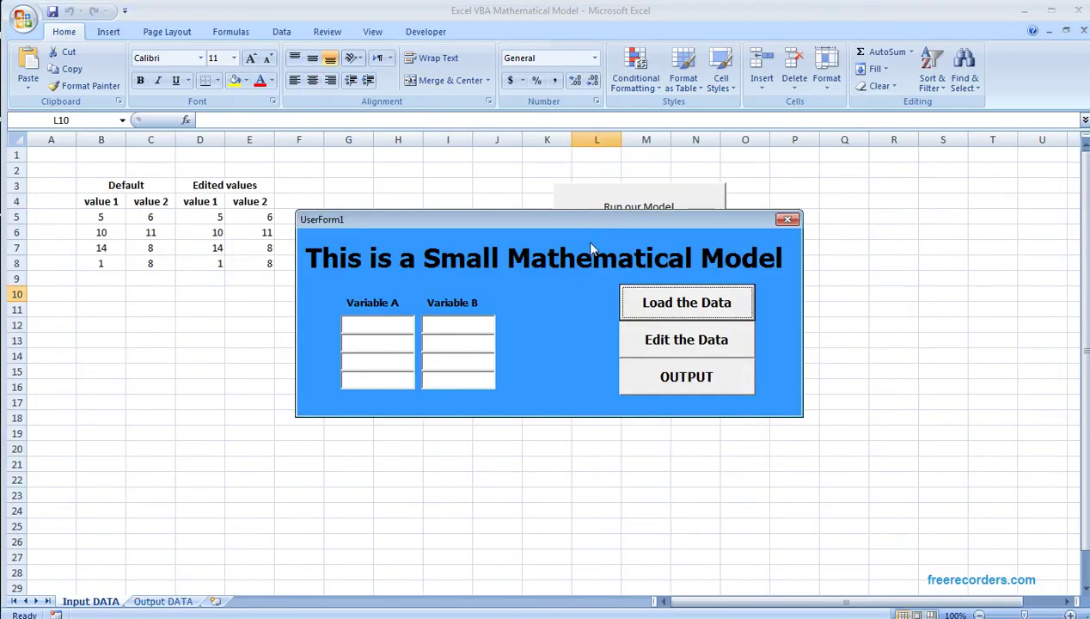
pyautogui.click(654, 308)
pyautogui.click(656, 342)
pyautogui.click(660, 387)
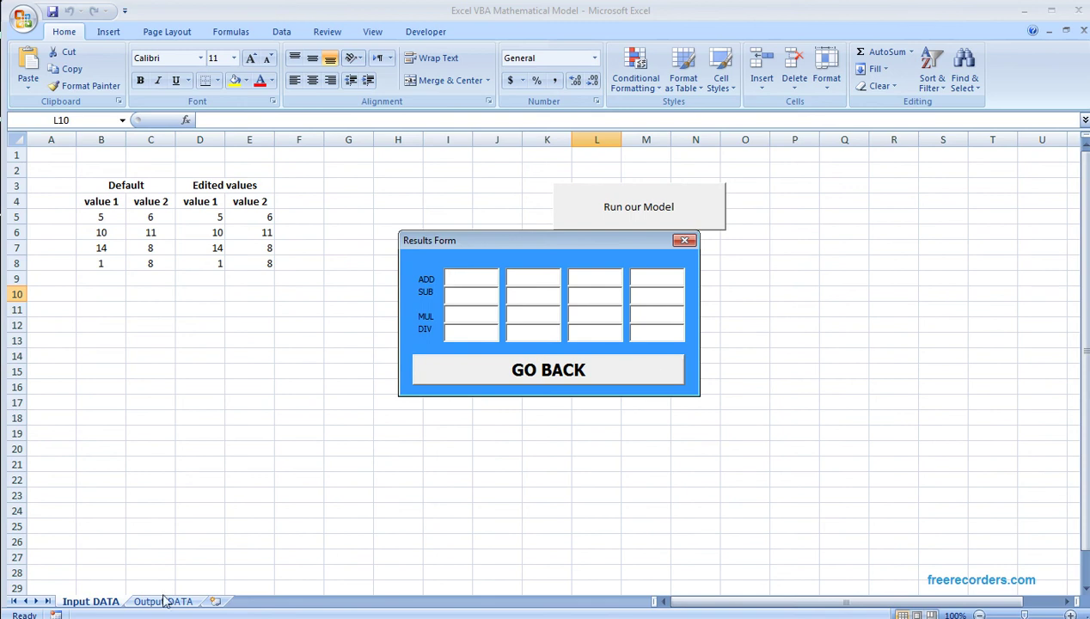
# Close the empty Results Form and the model form, and return to the Visual Basic Editor
pyautogui.click(506, 365)
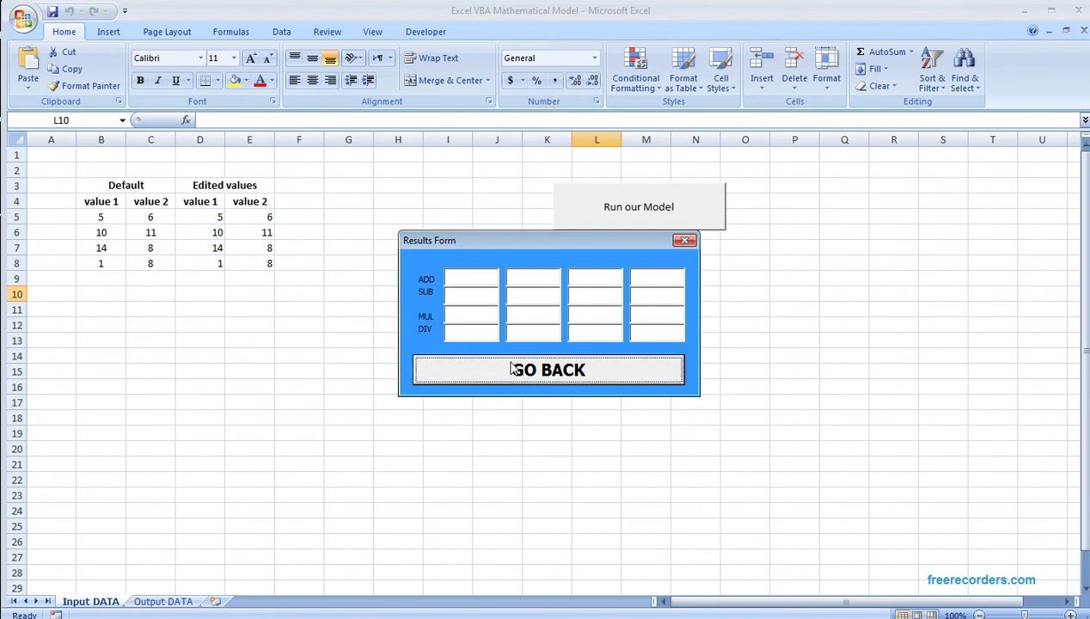
pyautogui.click(685, 240)
pyautogui.click(555, 402)
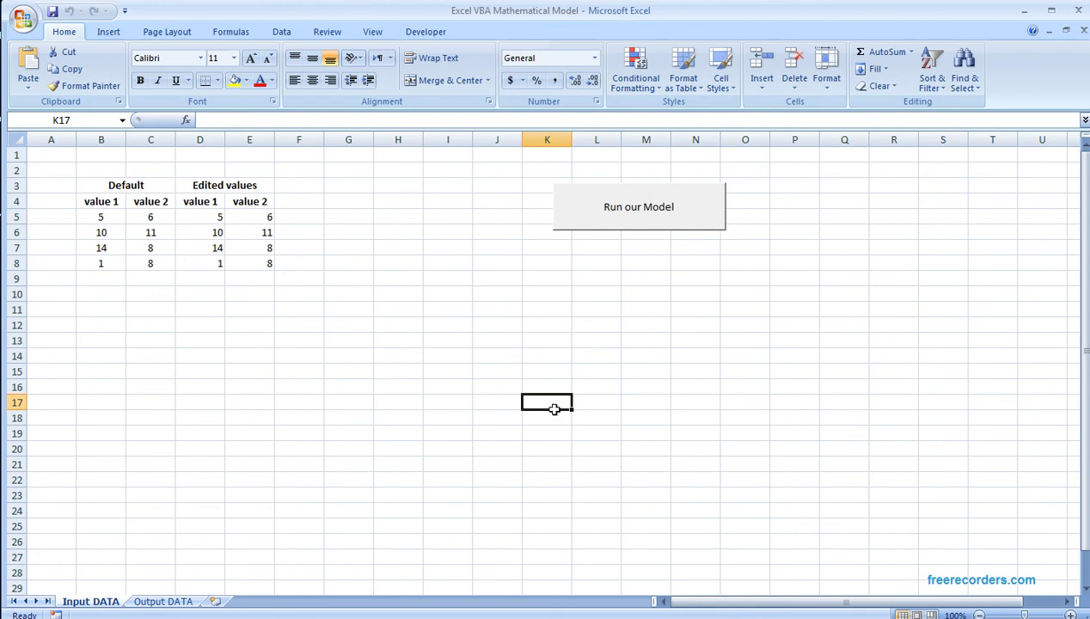
pyautogui.click(613, 372)
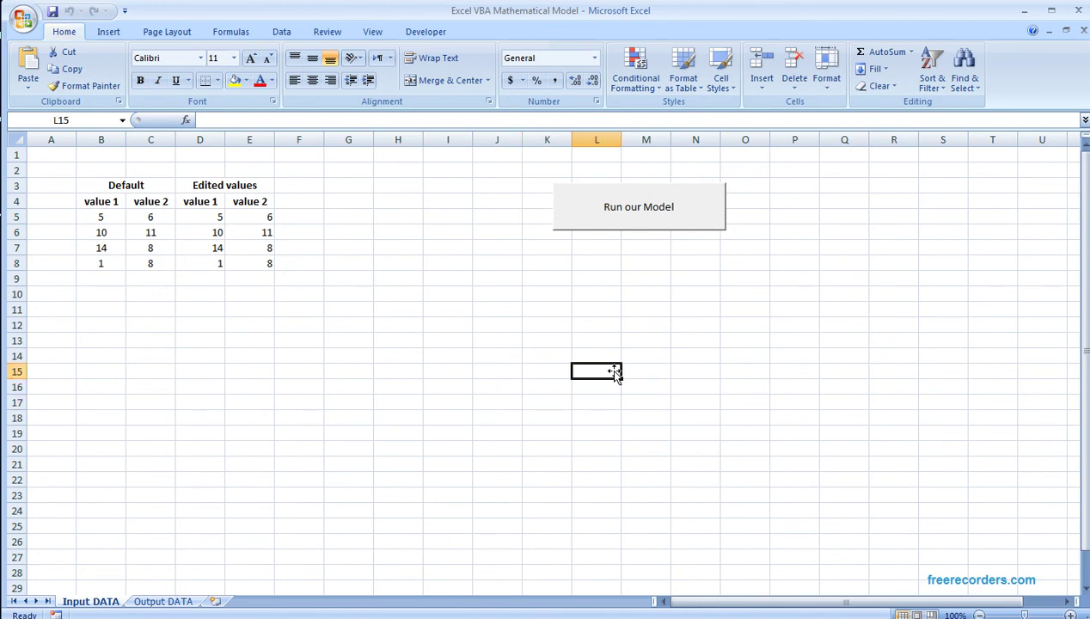
pyautogui.hotkey('alt', 'F11')
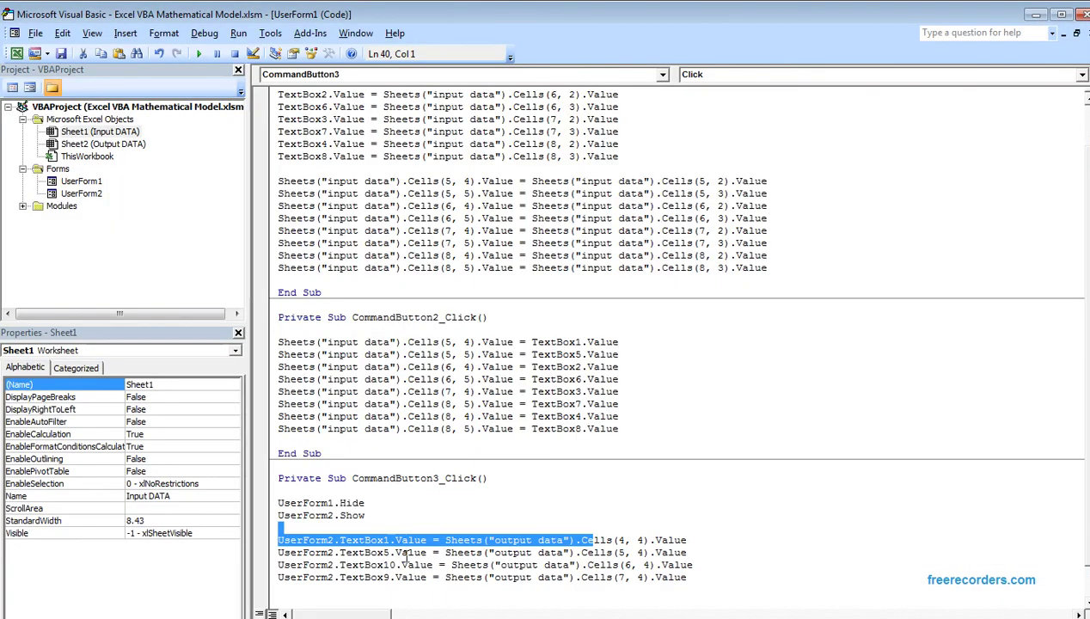
# Delete the empty CommandButton1_Click and UserForm_Click procedures from UserForm2's code
pyautogui.click(402, 553)
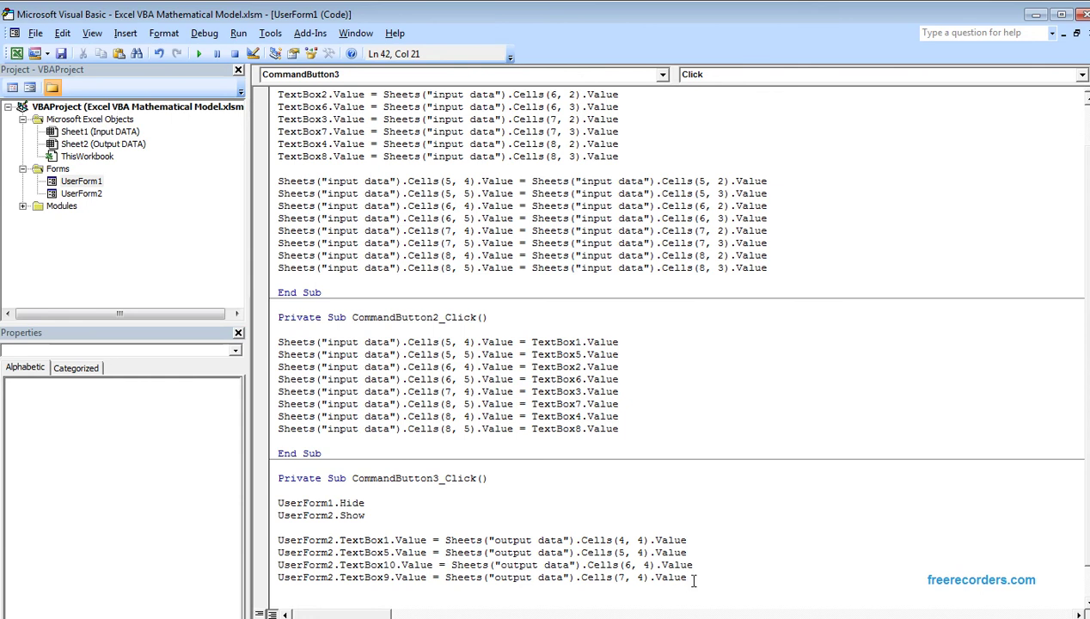
pyautogui.doubleClick(82, 194)
pyautogui.doubleClick(81, 180)
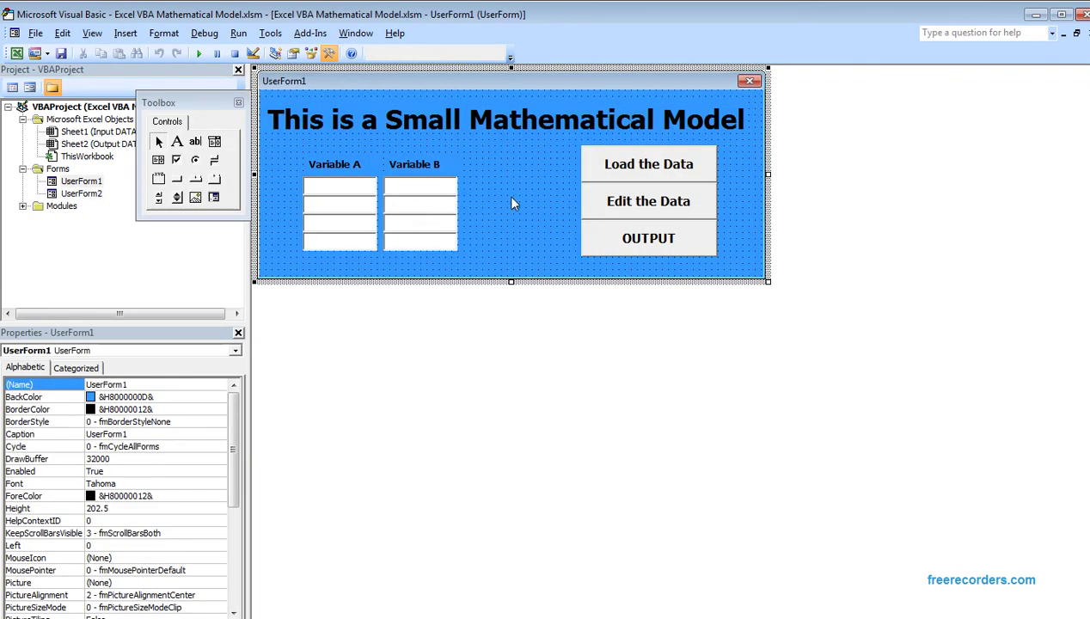
pyautogui.doubleClick(82, 193)
pyautogui.doubleClick(405, 222)
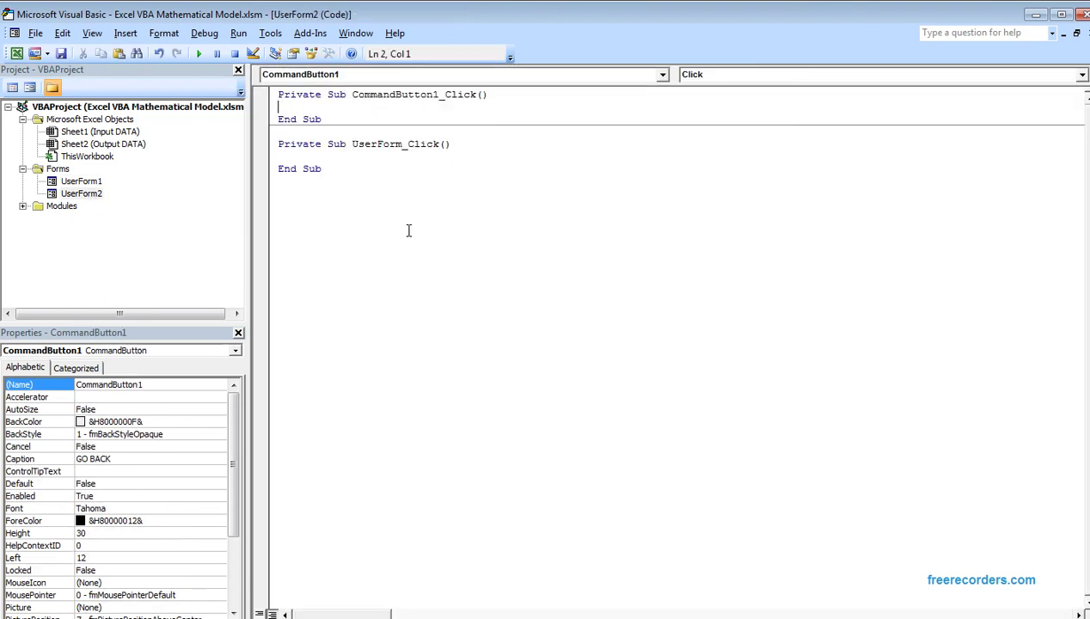
pyautogui.moveTo(387, 129); pyautogui.dragTo(279, 92)
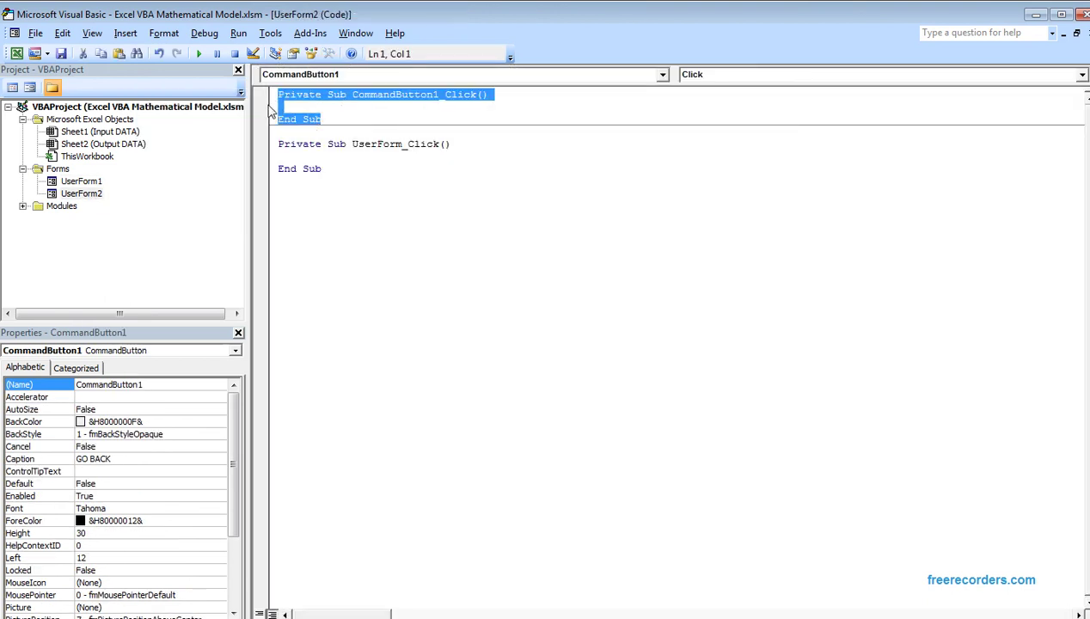
pyautogui.press('Delete')
pyautogui.moveTo(336, 151); pyautogui.dragTo(280, 121)
pyautogui.press('Delete')
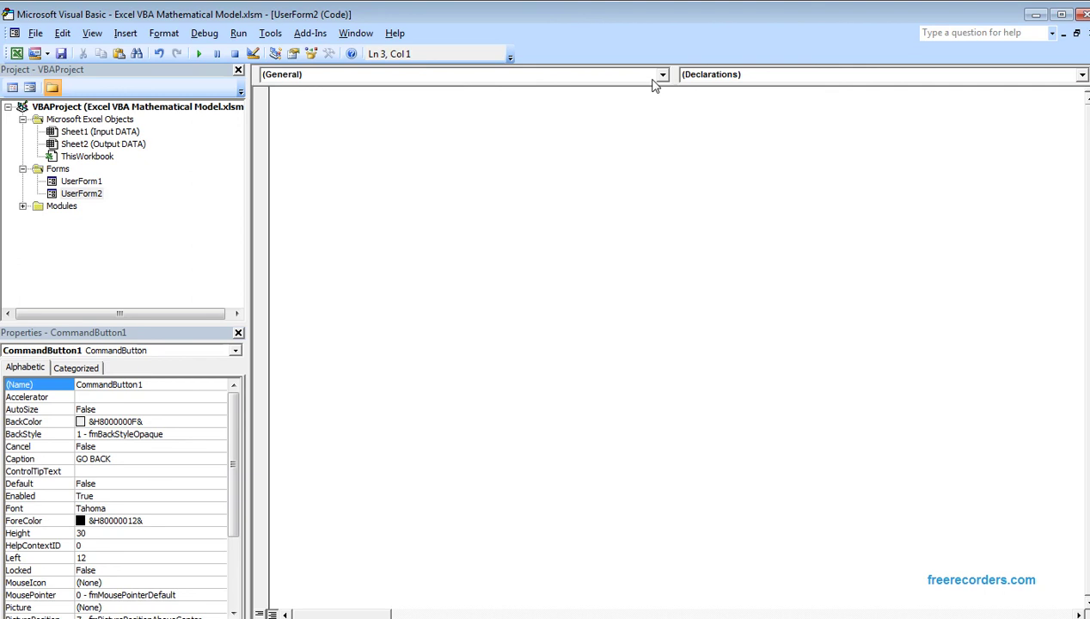
# Re-create UserForm_Click by choosing UserForm and the Click event in the dropdowns
pyautogui.click(658, 75)
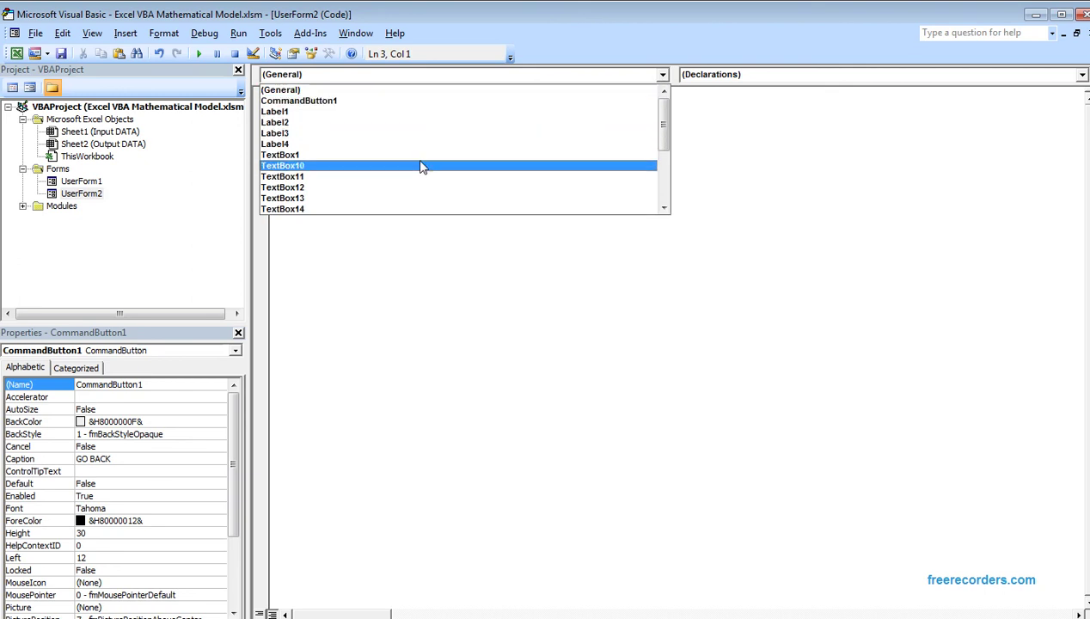
pyautogui.scroll(-3, 419, 166)
pyautogui.scroll(-1, 419, 166)
pyautogui.click(356, 209)
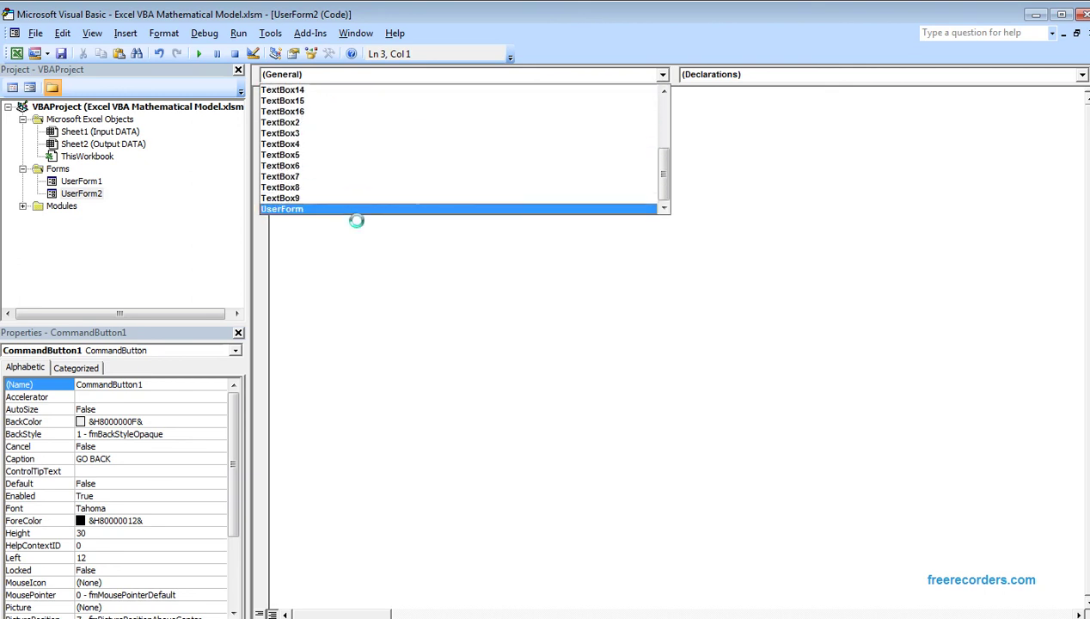
pyautogui.click(1081, 75)
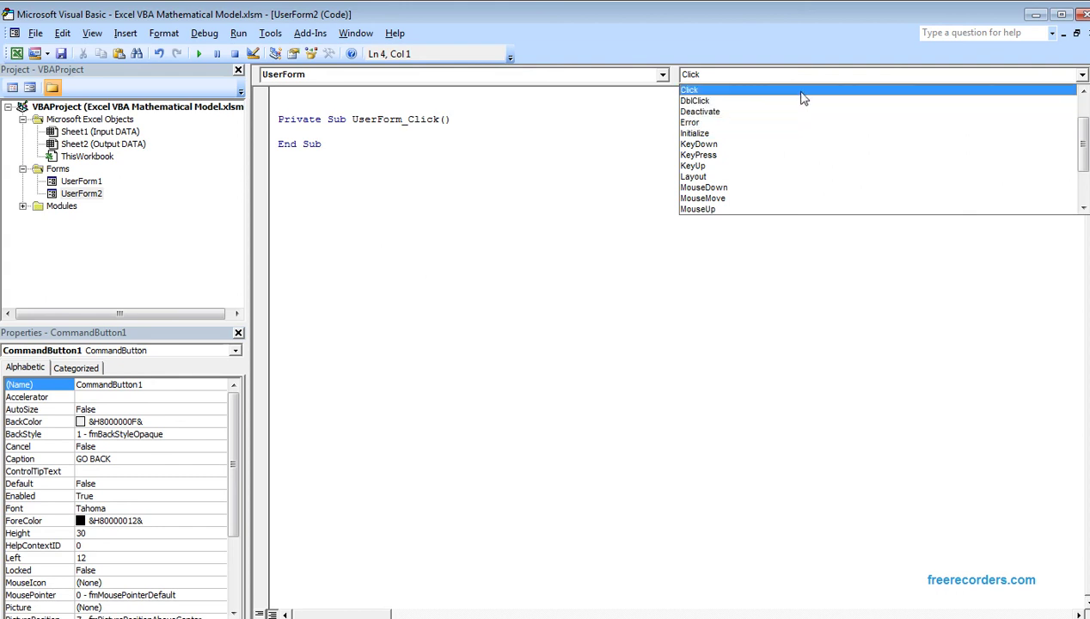
pyautogui.click(800, 93)
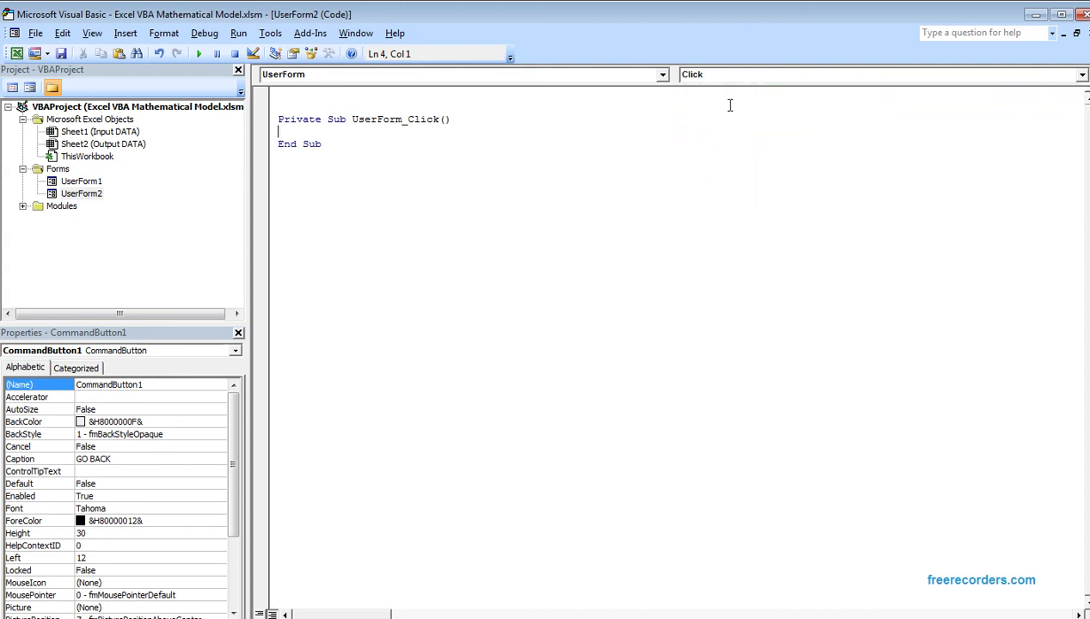
# Add blank lines inside UserForm_Click, removing a test-pasted textbox line to leave it empty
pyautogui.click(353, 125)
pyautogui.press('Return')
pyautogui.press('Return')
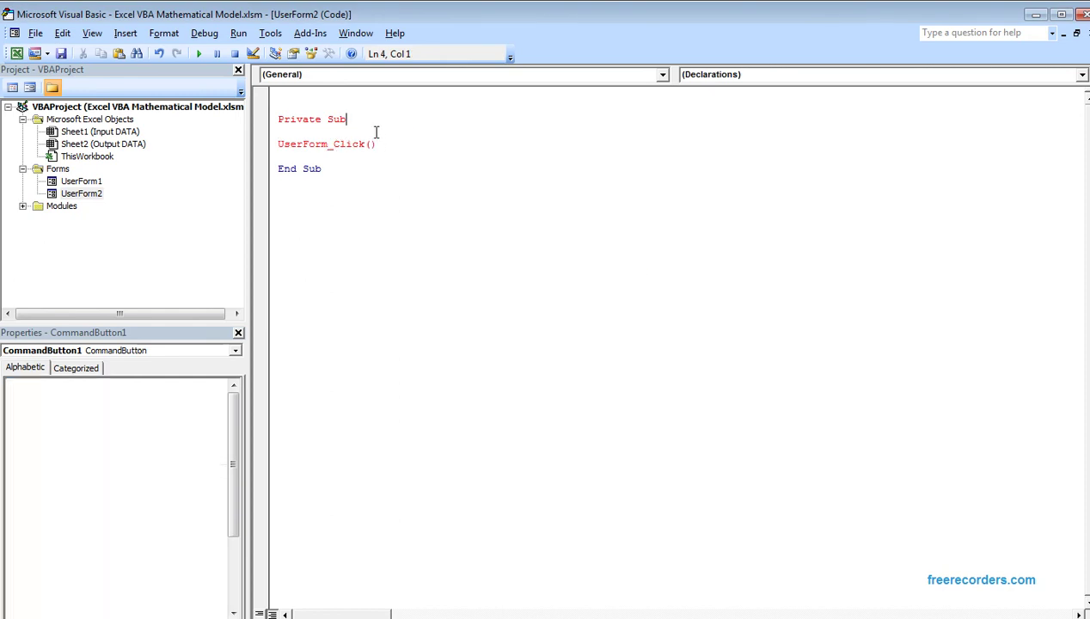
pyautogui.press('BackSpace')
pyautogui.press('BackSpace')
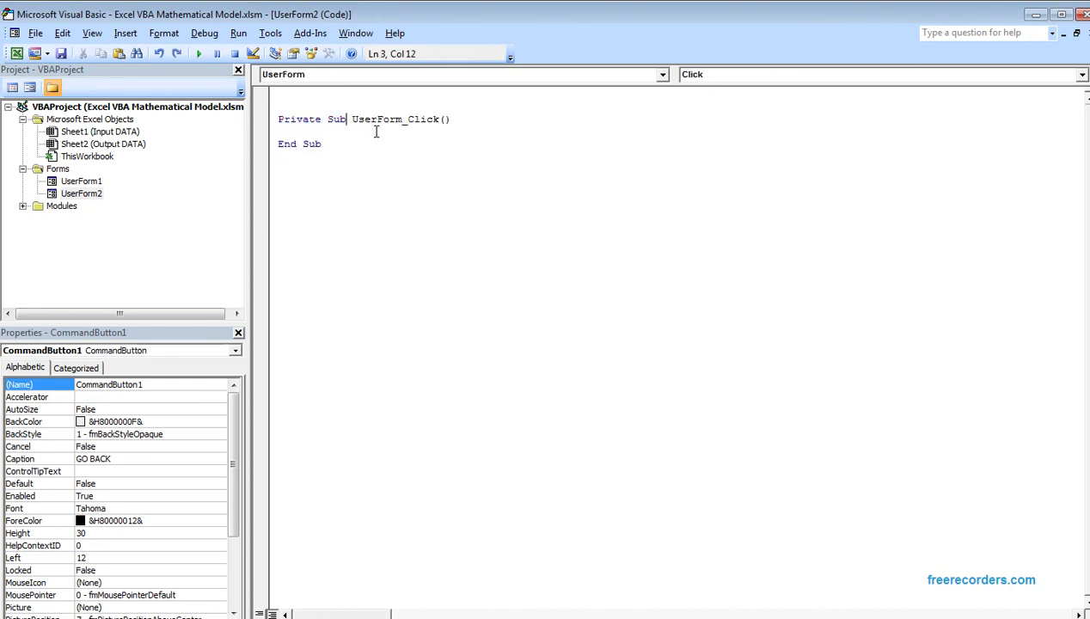
pyautogui.click(362, 135)
pyautogui.press('Return')
pyautogui.press('Return')
pyautogui.press('Return')
pyautogui.press('Return')
pyautogui.rightClick(300, 147)
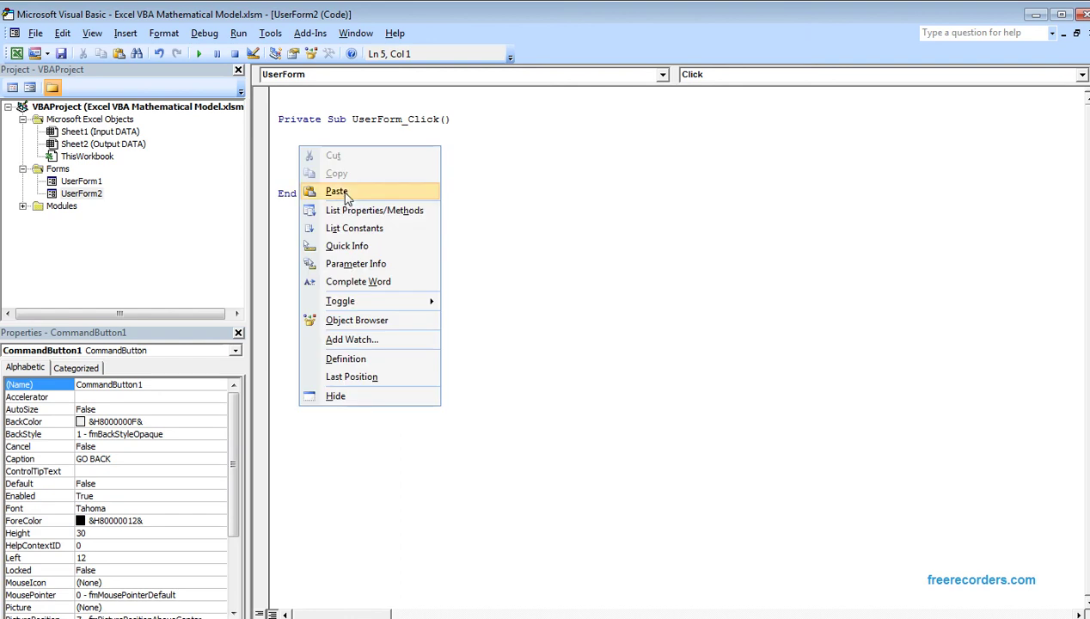
pyautogui.click(347, 194)
pyautogui.moveTo(705, 146); pyautogui.dragTo(274, 146)
pyautogui.press('Delete')
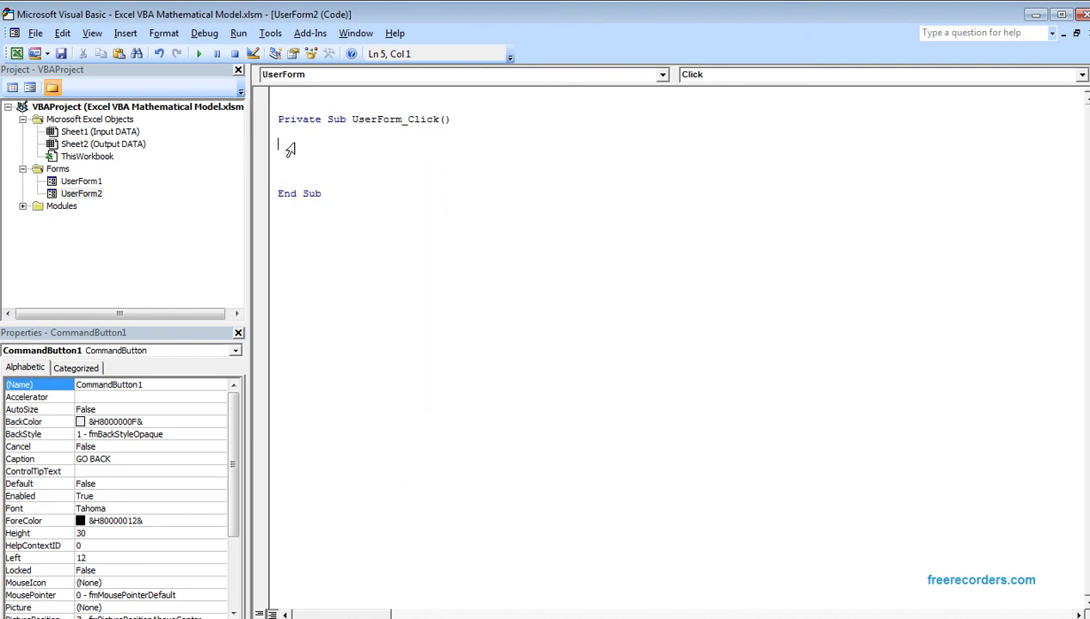
pyautogui.doubleClick(81, 181)
# Cut the four UserForm2 TextBox lines from CommandButton3_Click and paste them into UserForm_Click
pyautogui.doubleClick(588, 241)
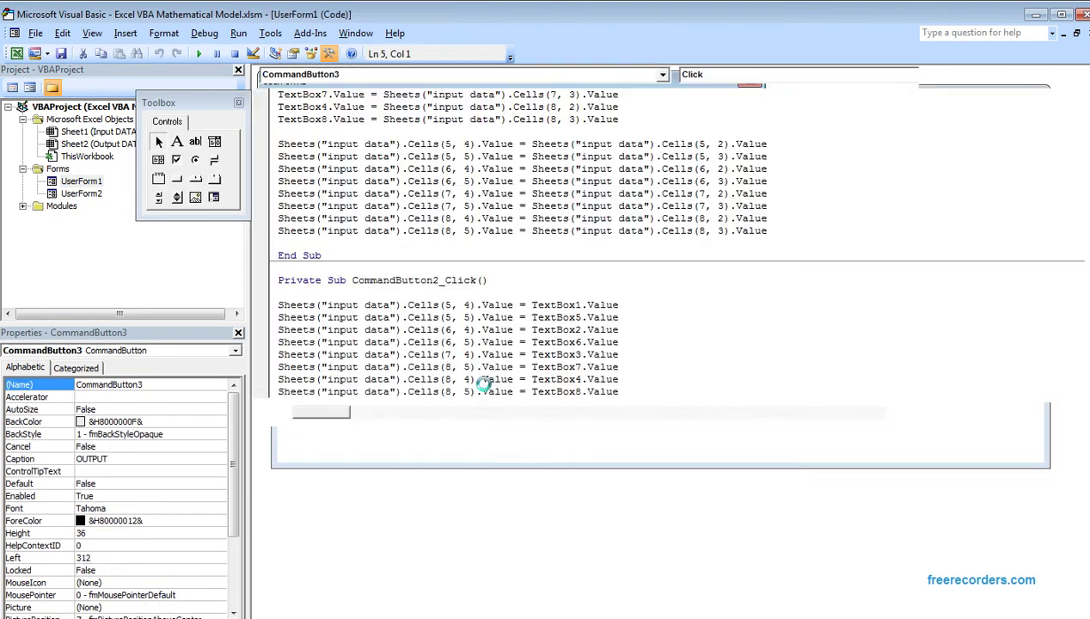
pyautogui.moveTo(698, 544); pyautogui.dragTo(278, 503)
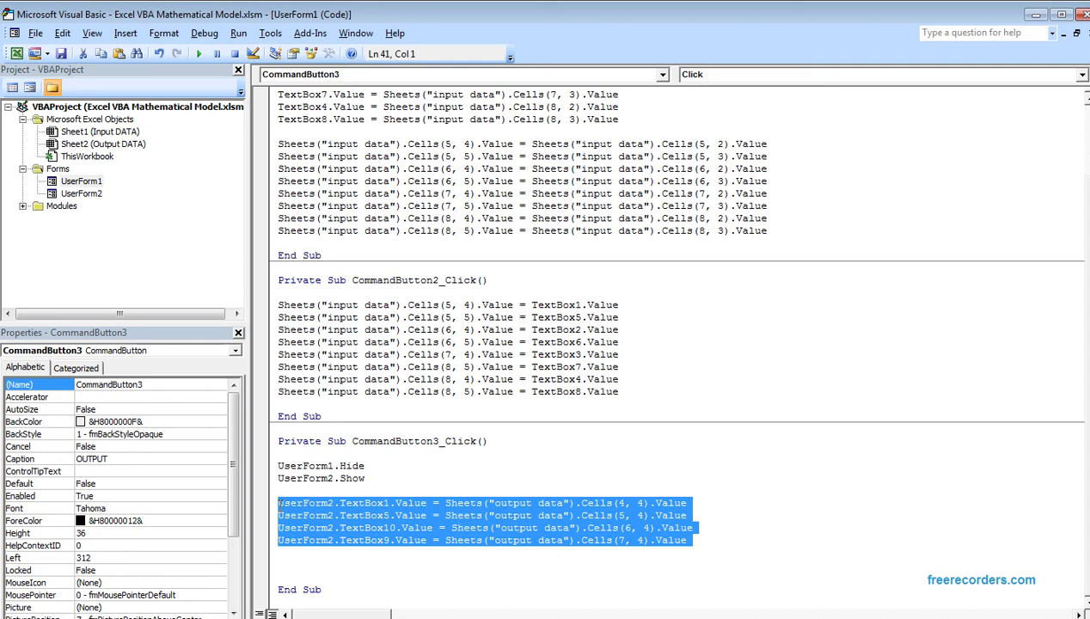
pyautogui.press('Delete')
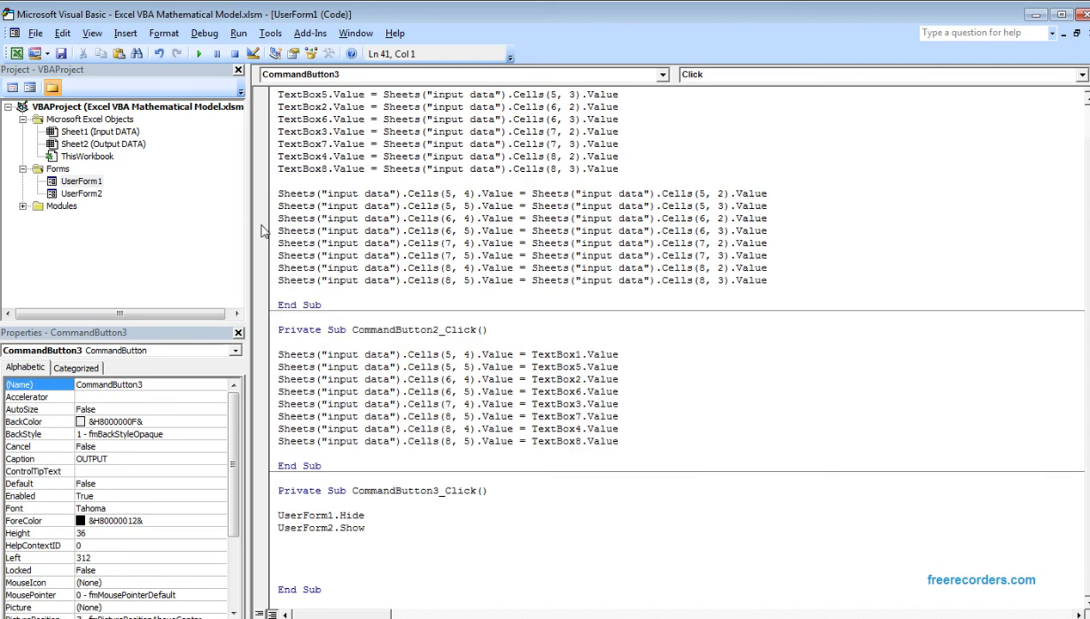
pyautogui.doubleClick(86, 193)
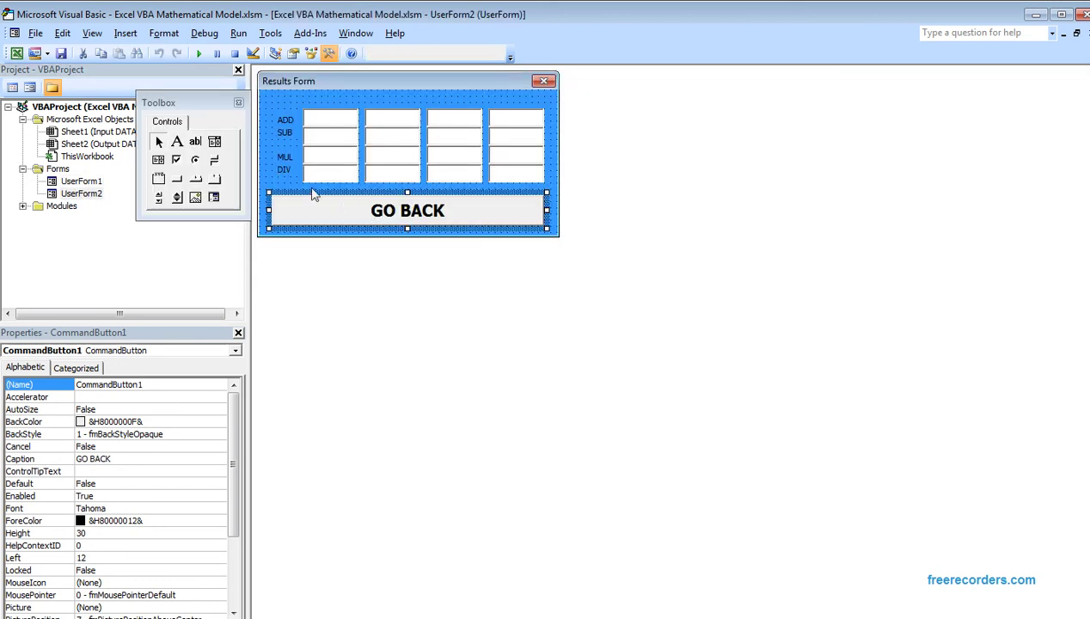
pyautogui.doubleClick(267, 171)
pyautogui.click(302, 146)
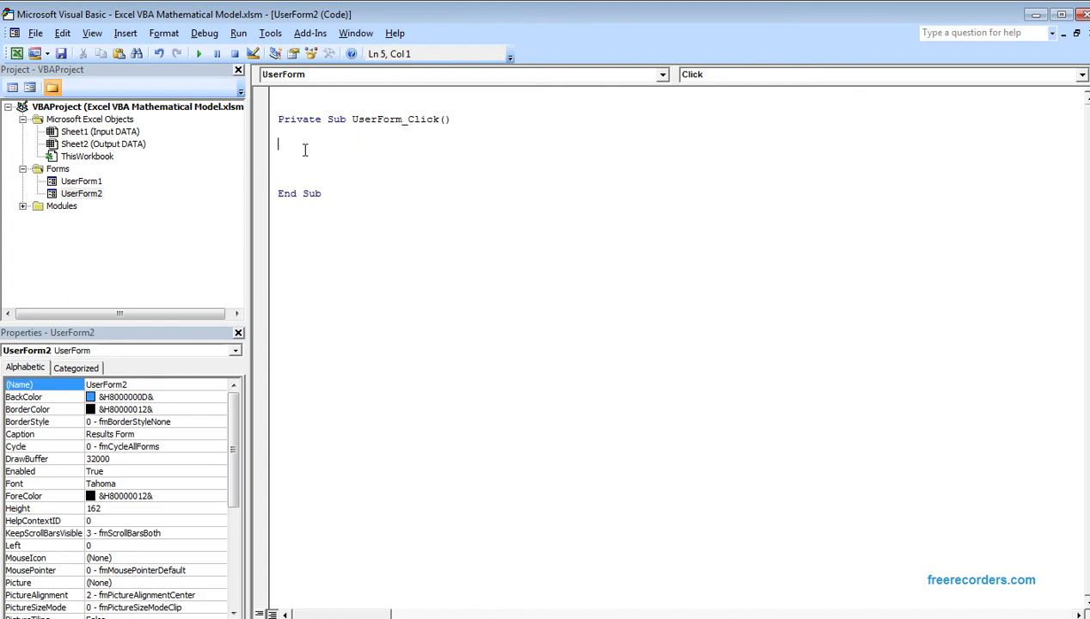
pyautogui.rightClick(299, 142)
pyautogui.click(370, 184)
# Save the workbook, dismiss the privacy warning, and return to Excel
pyautogui.click(62, 53)
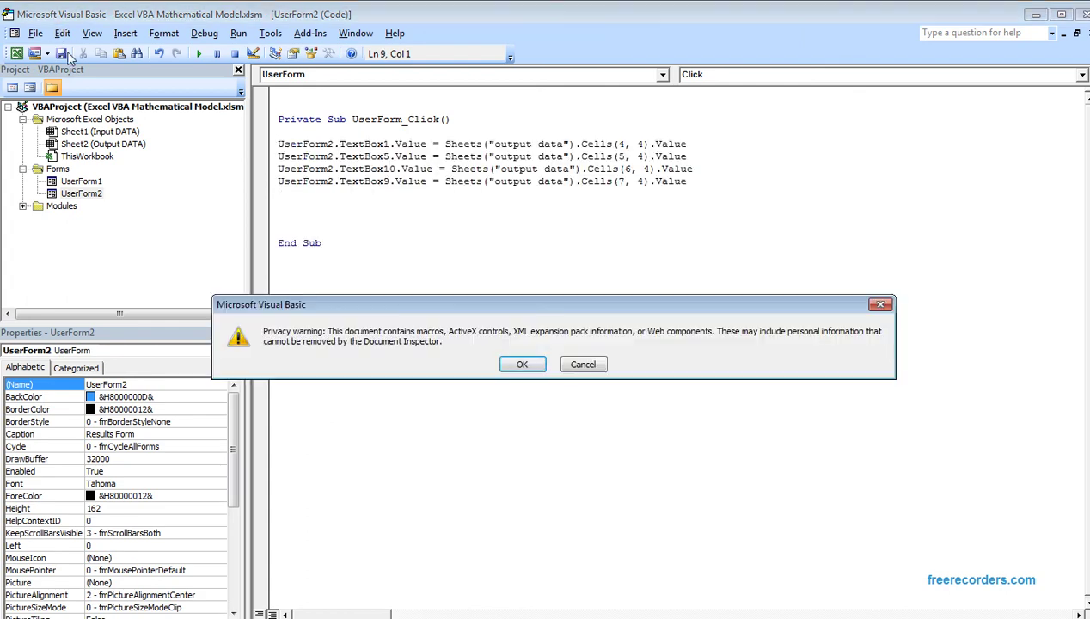
pyautogui.click(516, 369)
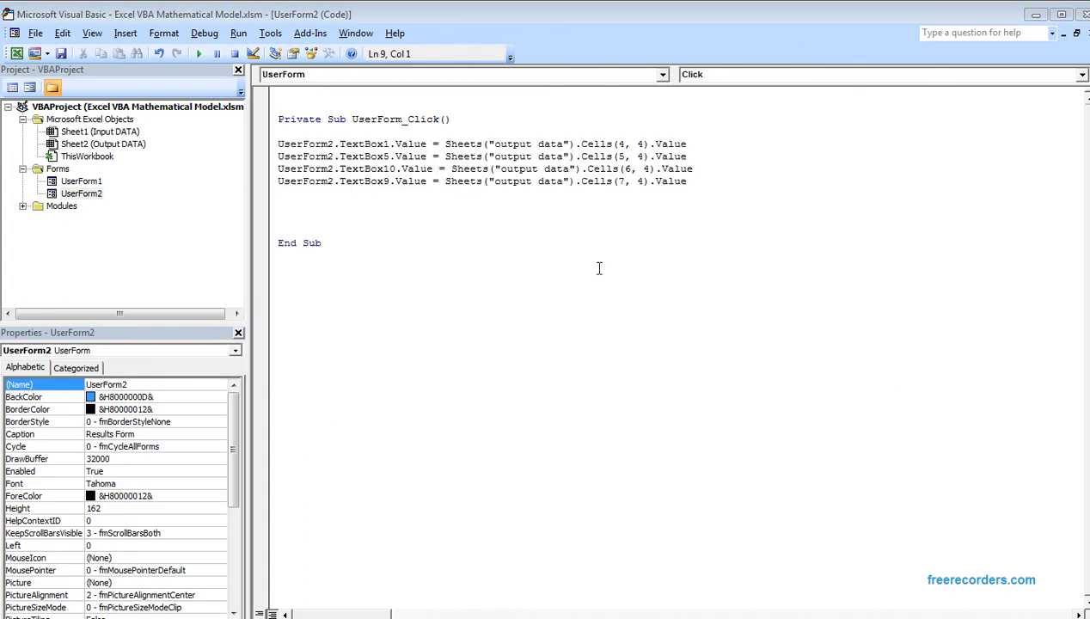
pyautogui.click(1084, 7)
# Run the model with loaded data and view the Results Form showing 11, 21, 22 and 9
pyautogui.click(603, 213)
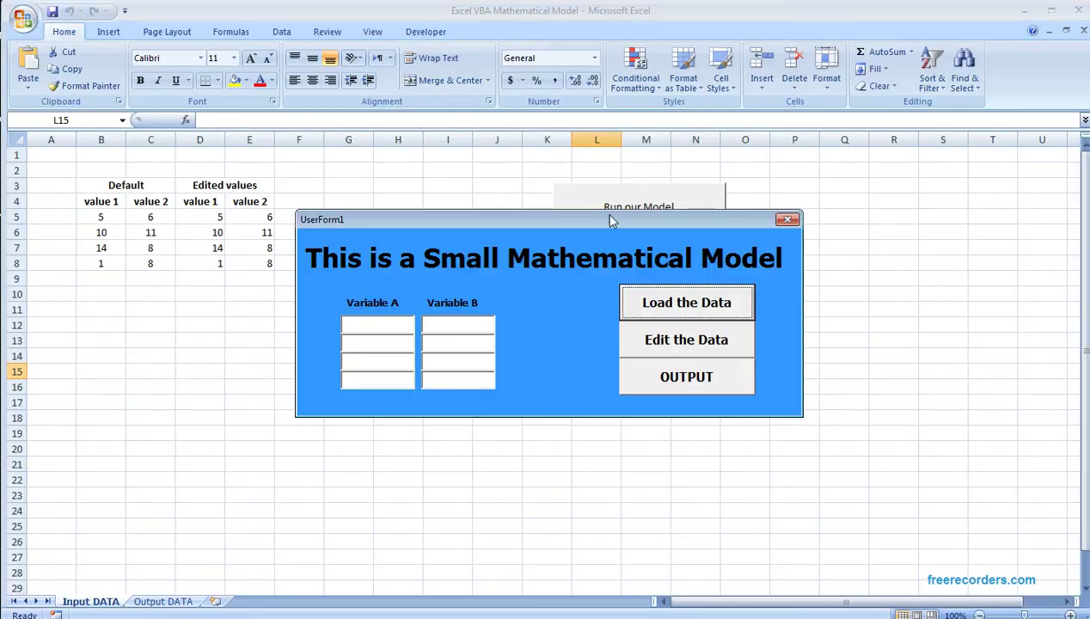
pyautogui.click(647, 306)
pyautogui.click(659, 375)
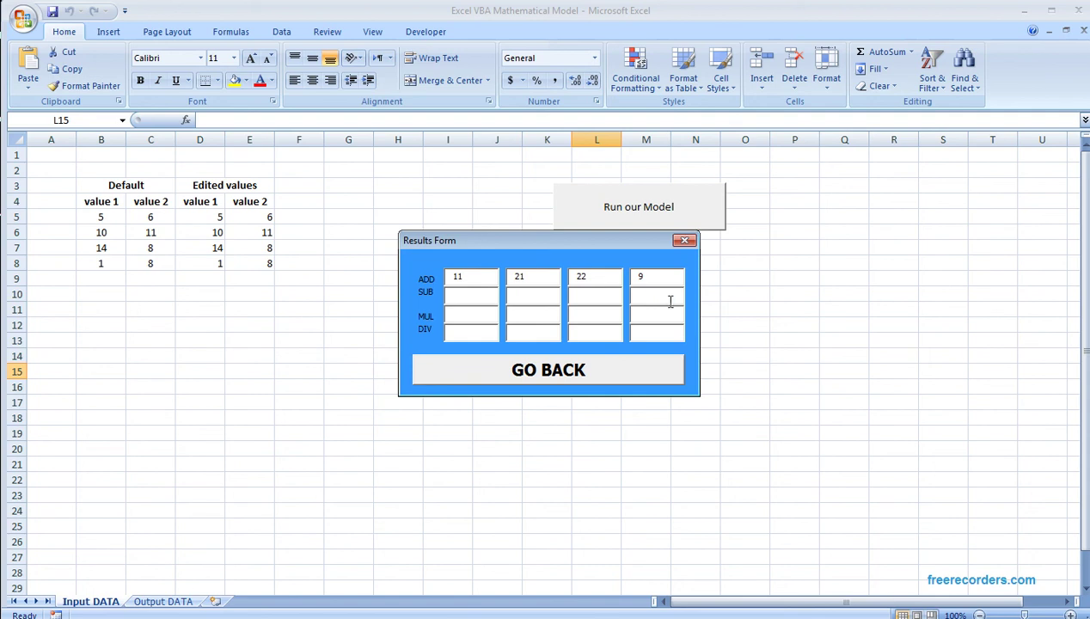
pyautogui.click(685, 240)
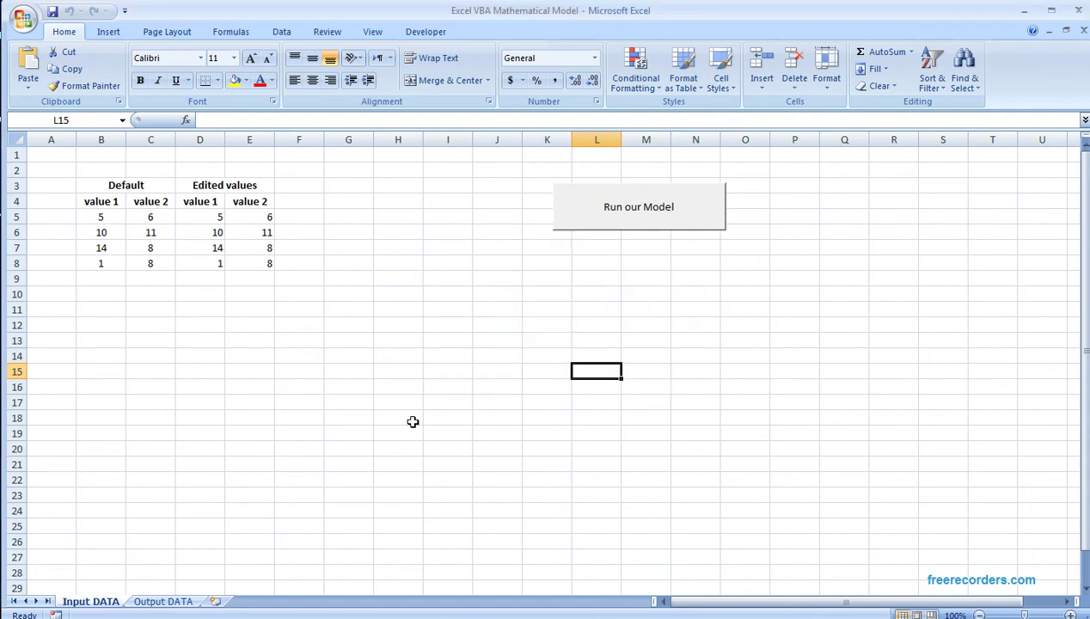
# Compare against the Output DATA sheet, then rerun OUTPUT and close the Results Form
pyautogui.click(172, 601)
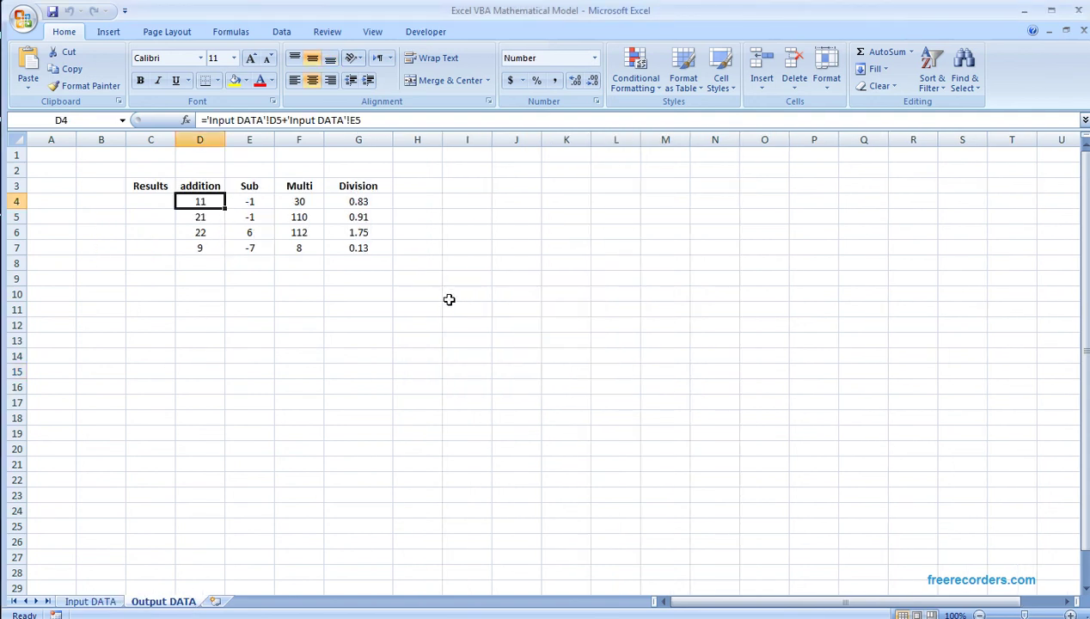
pyautogui.click(90, 601)
pyautogui.click(668, 225)
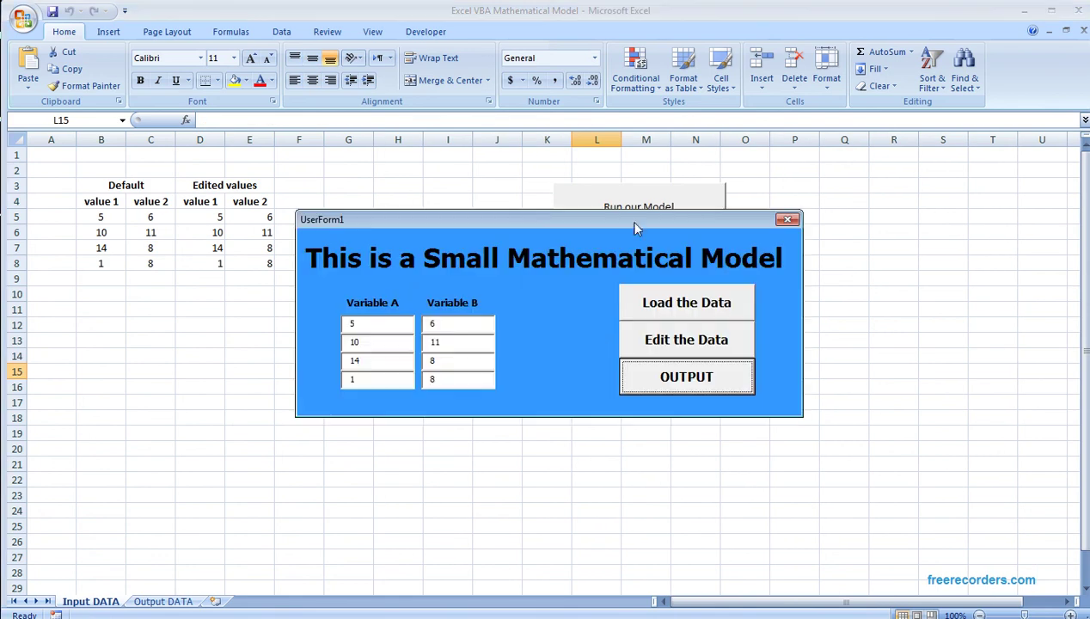
pyautogui.click(650, 378)
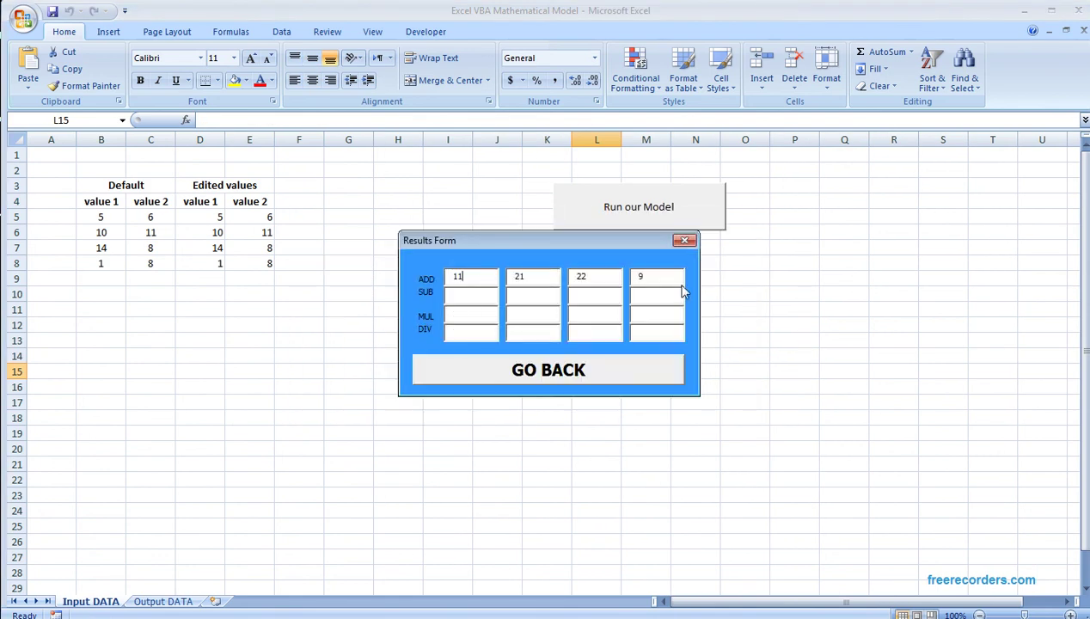
pyautogui.click(685, 244)
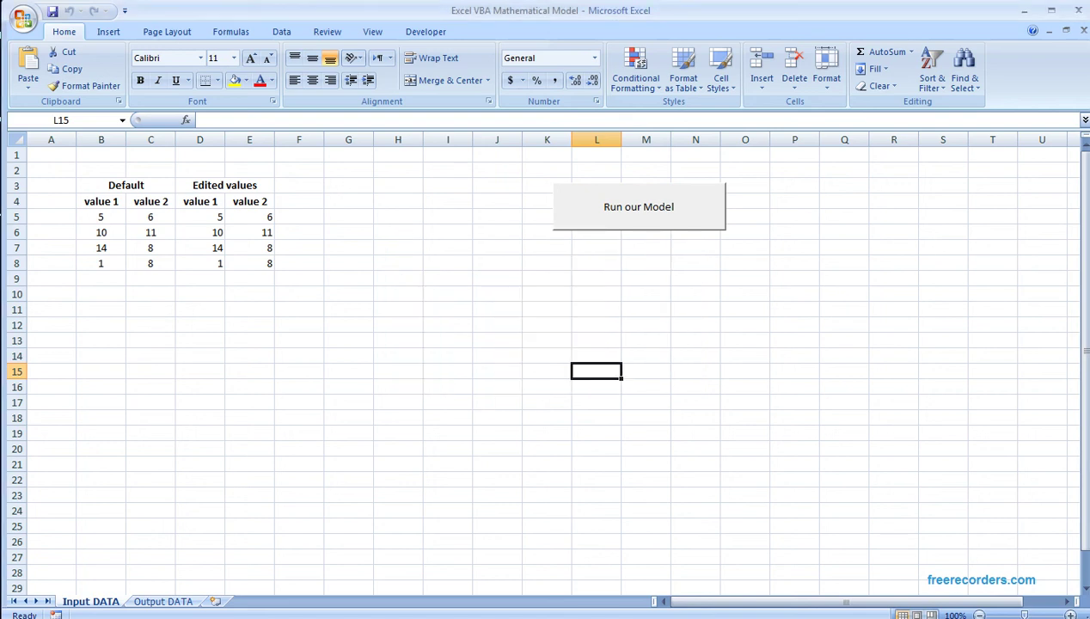